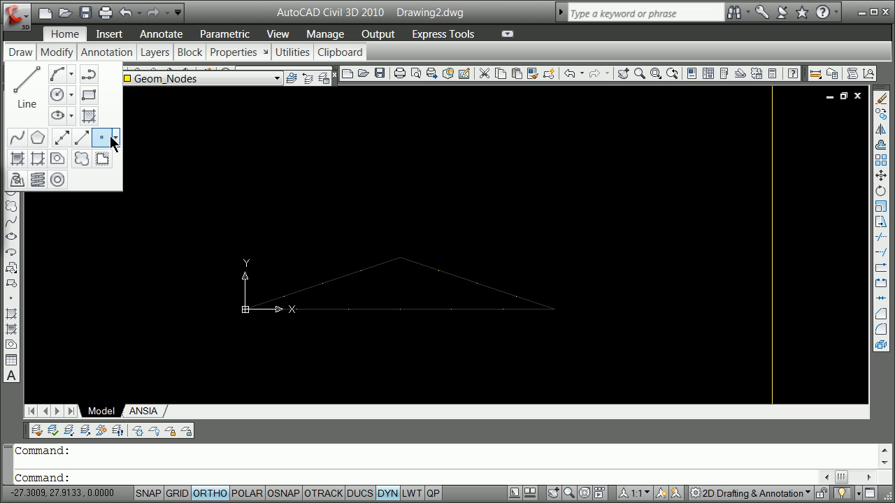
Step: Place points at the triangle's left corner, apex and right corner using Multiple Points with endpoint snaps
click(115, 138)
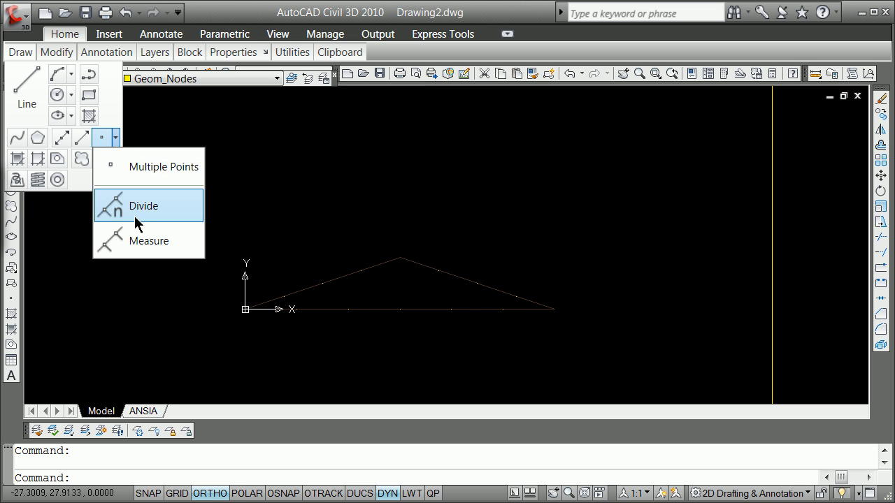
click(128, 168)
shift+right_click(184, 281)
click(241, 366)
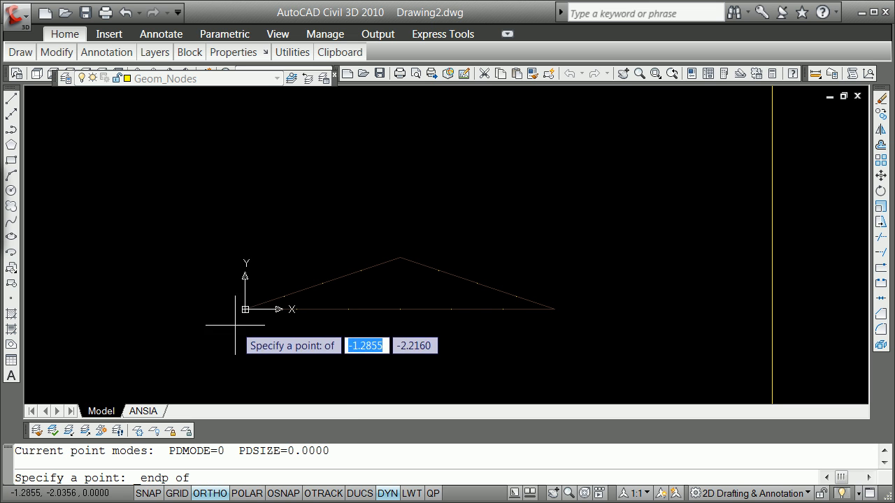
click(245, 309)
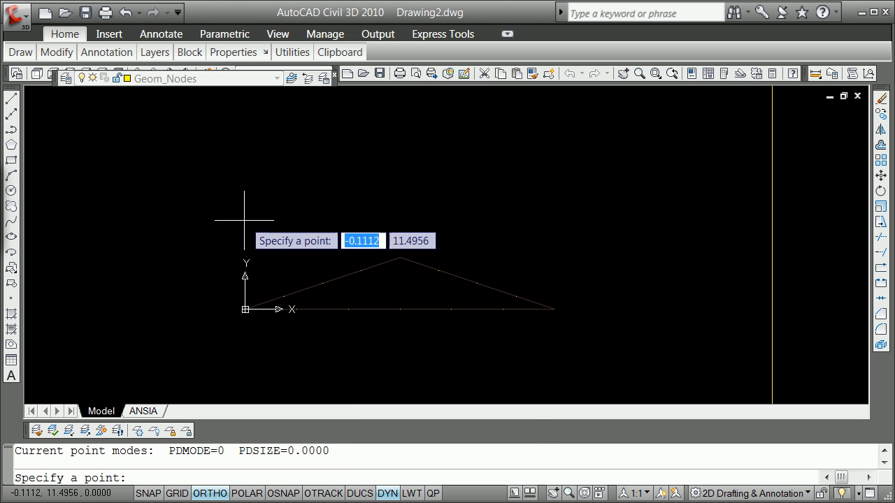
shift+right_click(372, 233)
click(412, 312)
click(400, 258)
shift+right_click(465, 237)
click(518, 320)
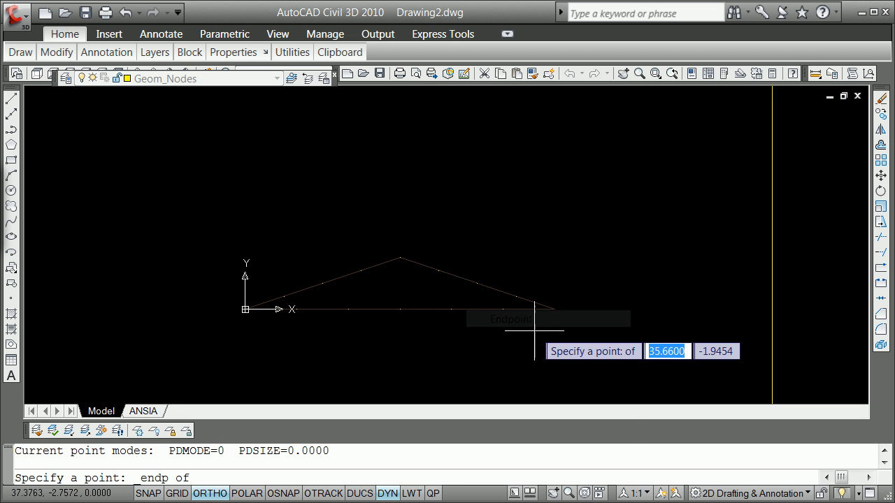
click(554, 309)
key(Escape)
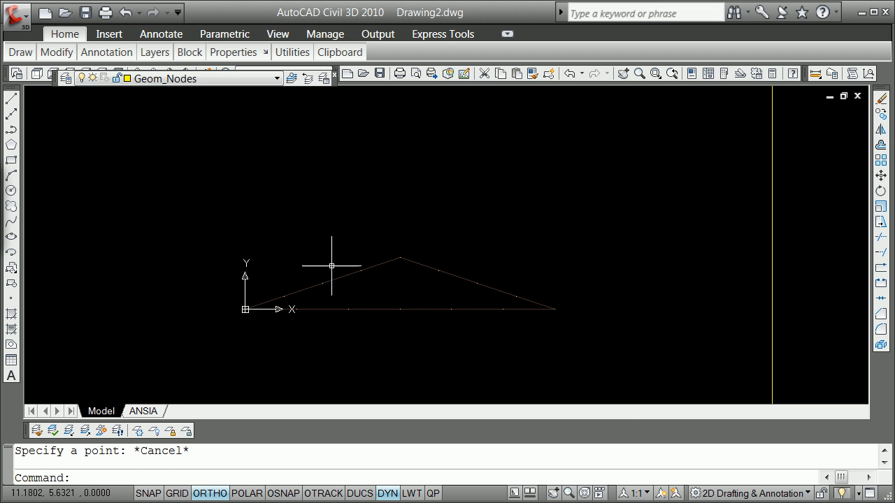
Step: Make Geom_Spine the current layer
scroll(323, 297, up, 2)
scroll(286, 300, down, 4)
scroll(236, 310, up, 2)
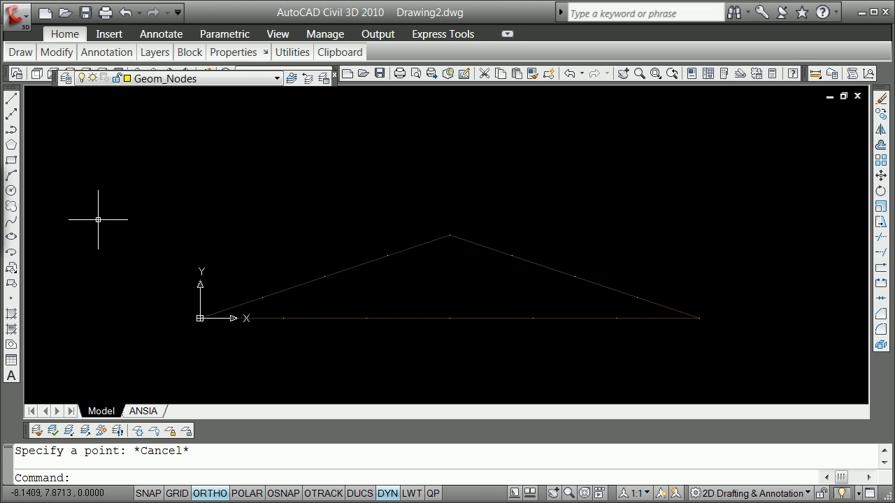
text(lin)
key(Escape)
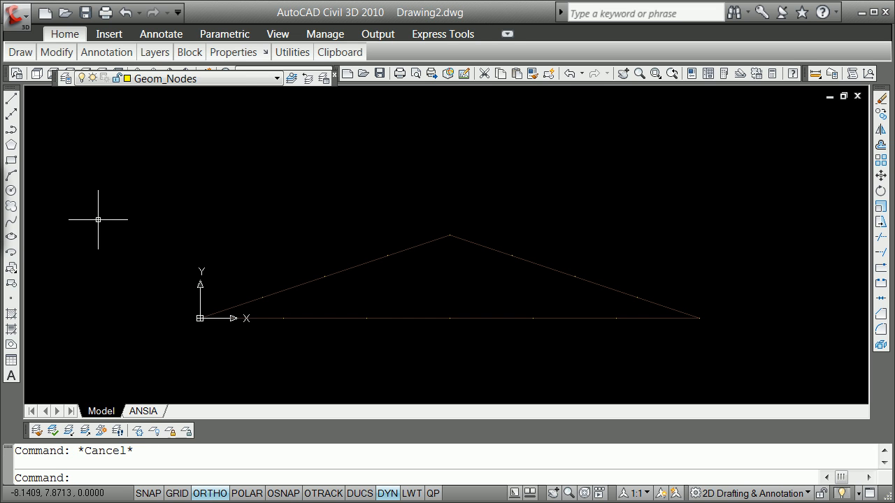
click(278, 80)
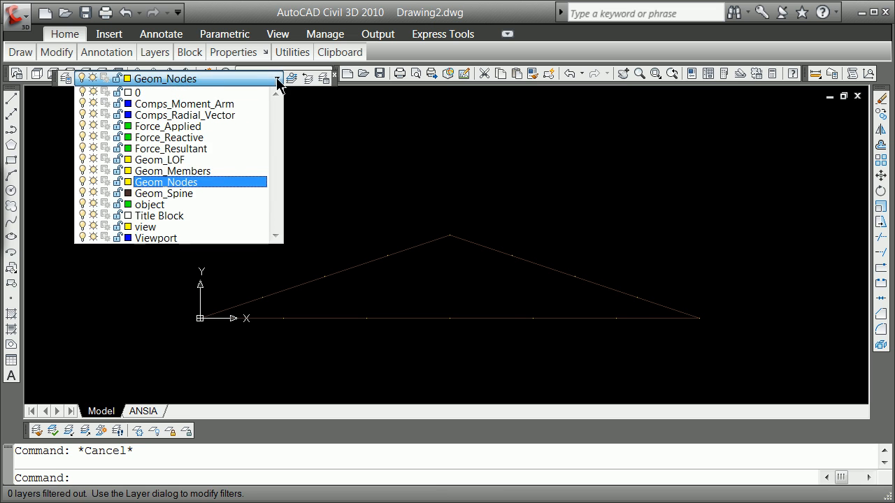
click(175, 192)
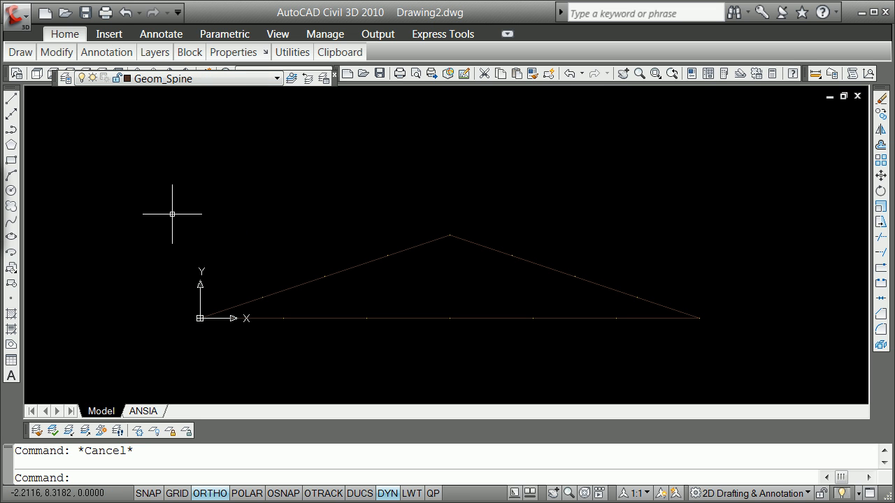
Step: Turn off the Intersection object snap mode and keep only Node selected in the drafting settings
shift+right_click(197, 189)
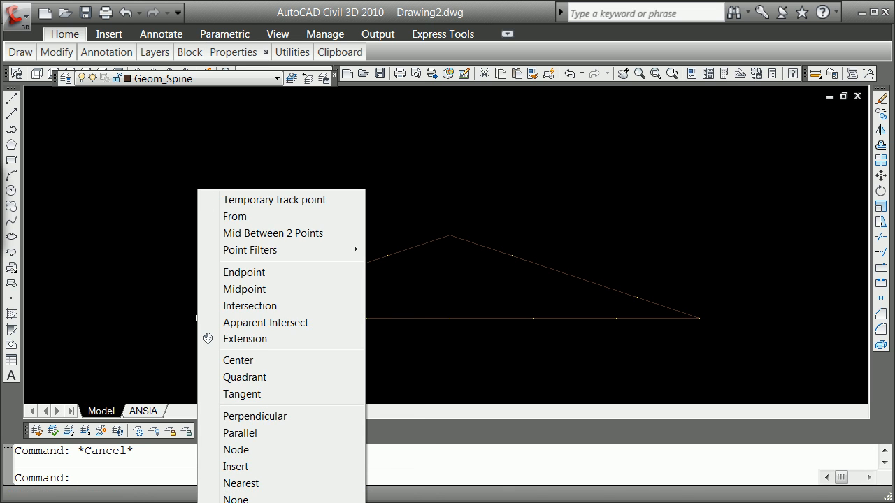
click(300, 502)
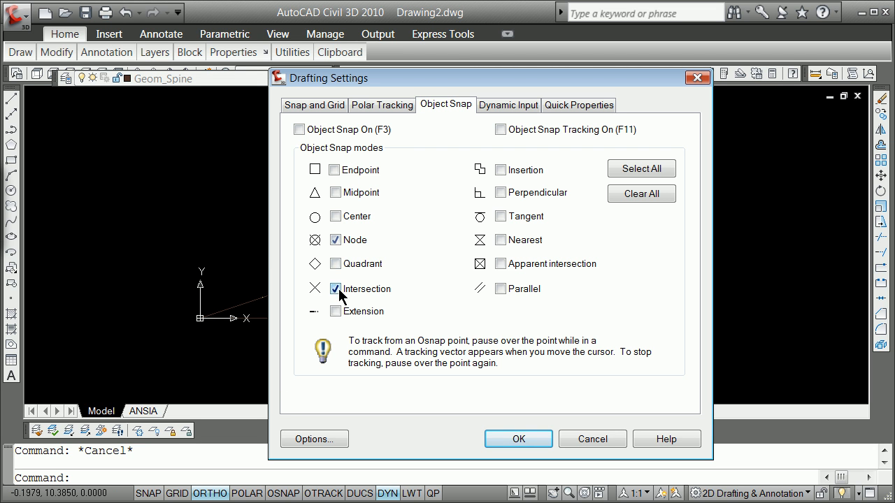
click(519, 443)
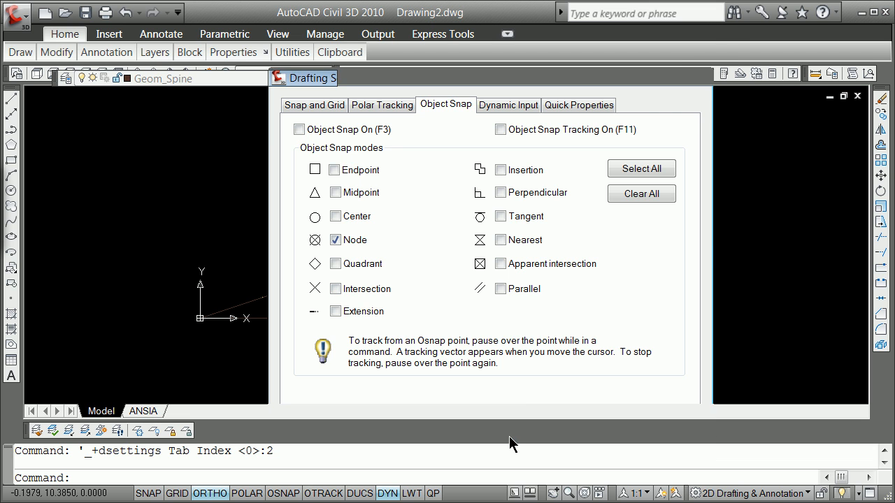
Step: With object snap on, draw a line from the left rafter's lowest division node to the bottom chord's first node
text(line)
key(Return)
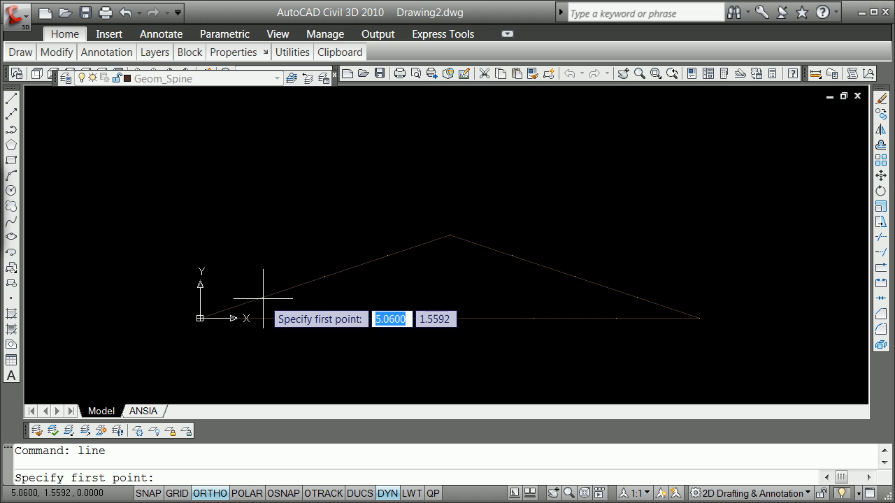
click(283, 493)
click(262, 297)
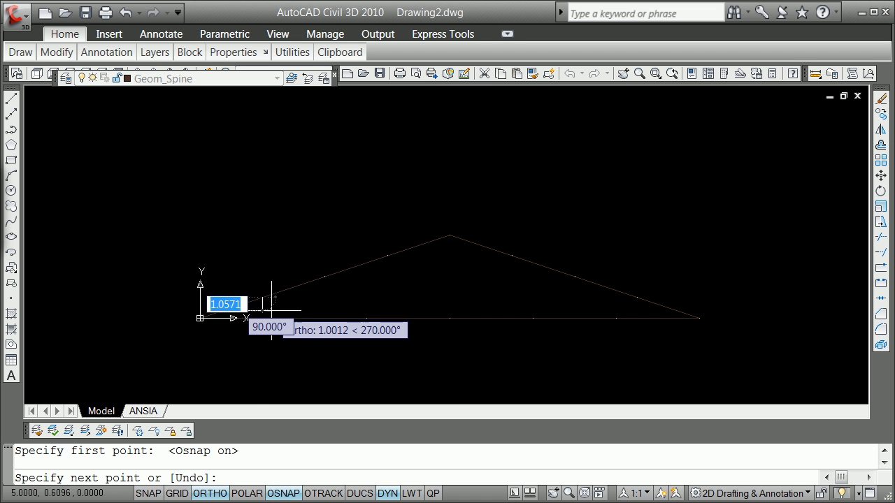
click(283, 318)
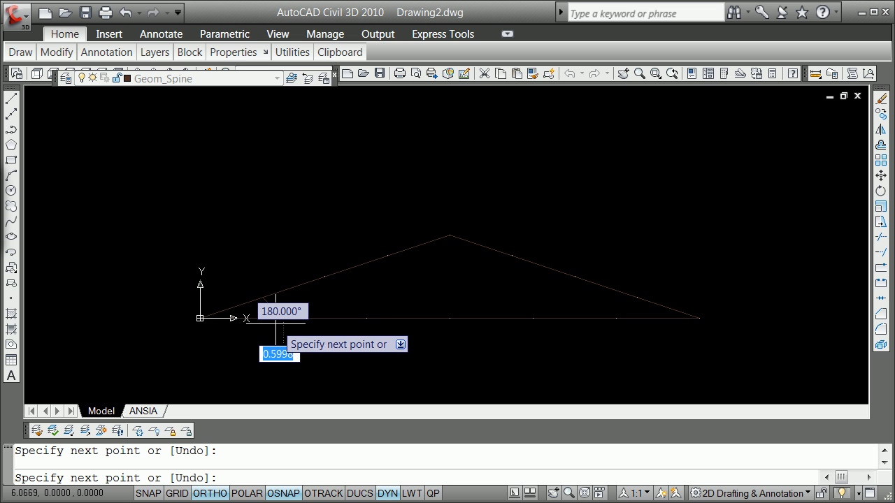
Step: Switch off ortho and dynamic input, and continue the line through the second rafter node and second bottom-chord node to the apex
key(F8)
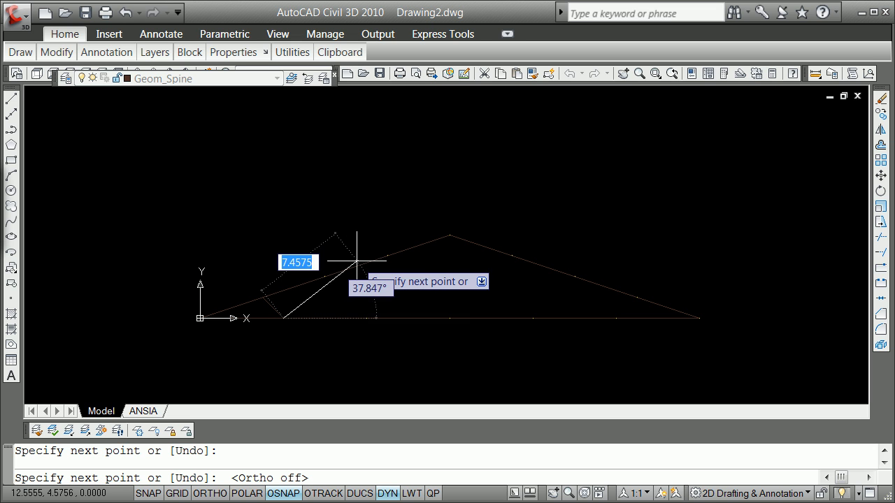
click(388, 493)
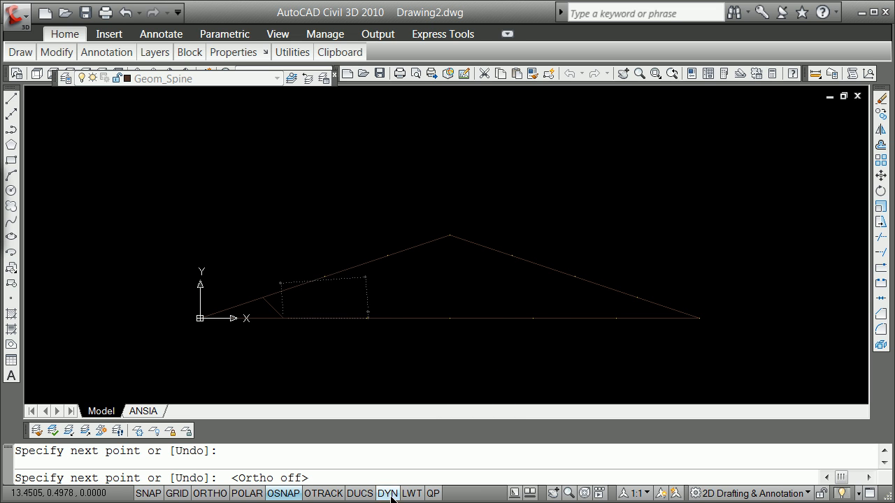
click(324, 277)
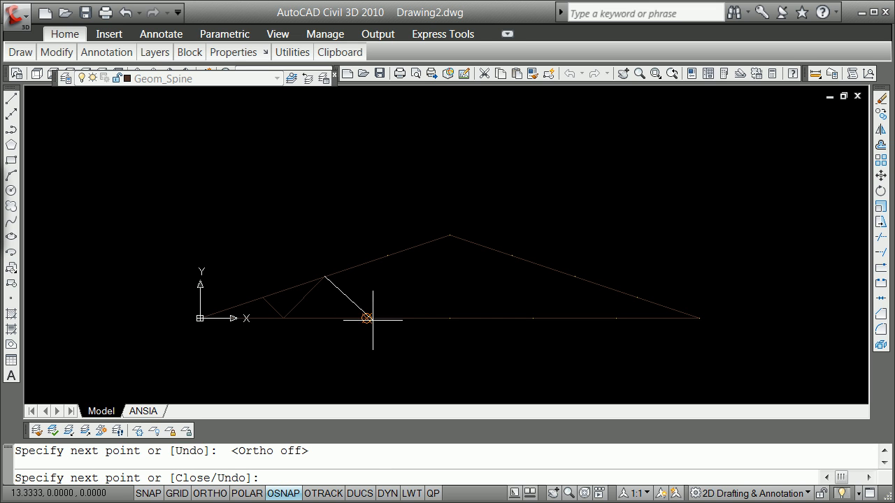
click(368, 318)
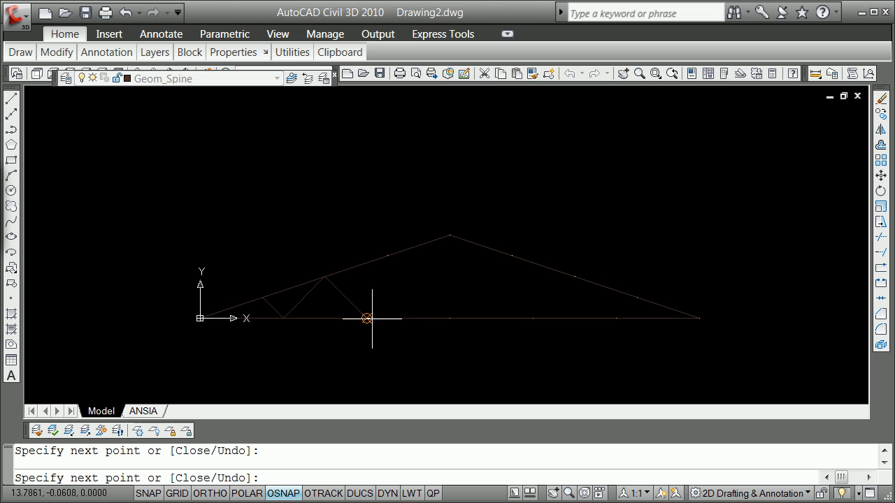
click(452, 242)
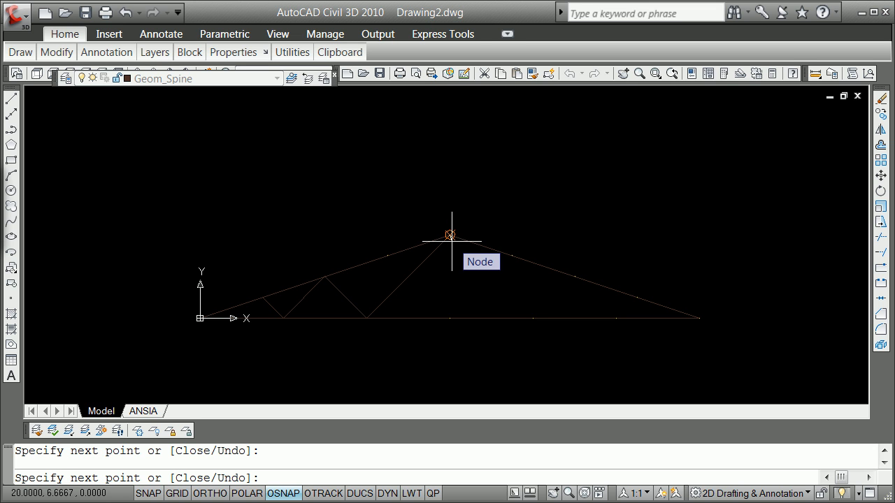
key(Return)
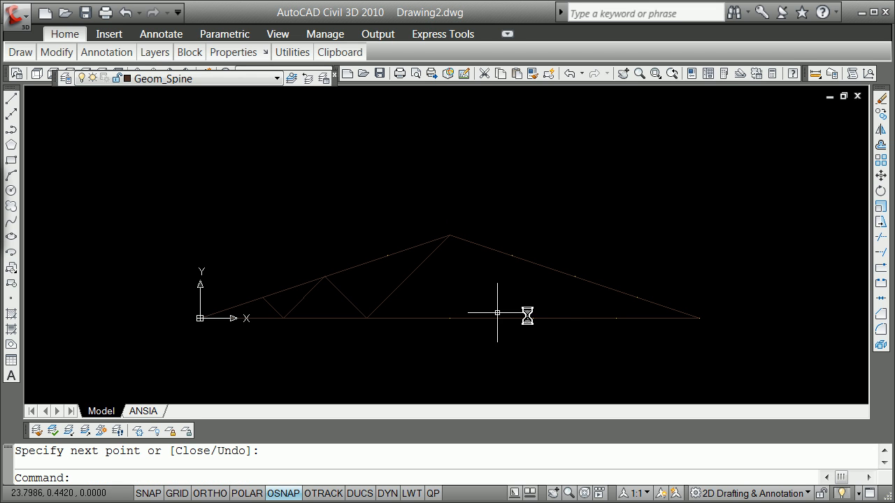
Step: Mirror a copy of the four left web lines about the vertical axis through the bottom chord's middle node, with ortho on
click(271, 305)
click(302, 294)
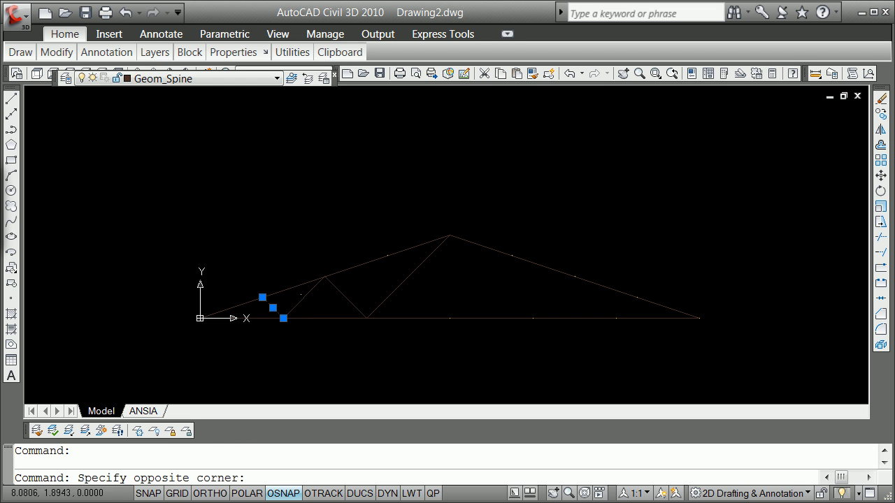
click(322, 289)
click(307, 293)
click(343, 295)
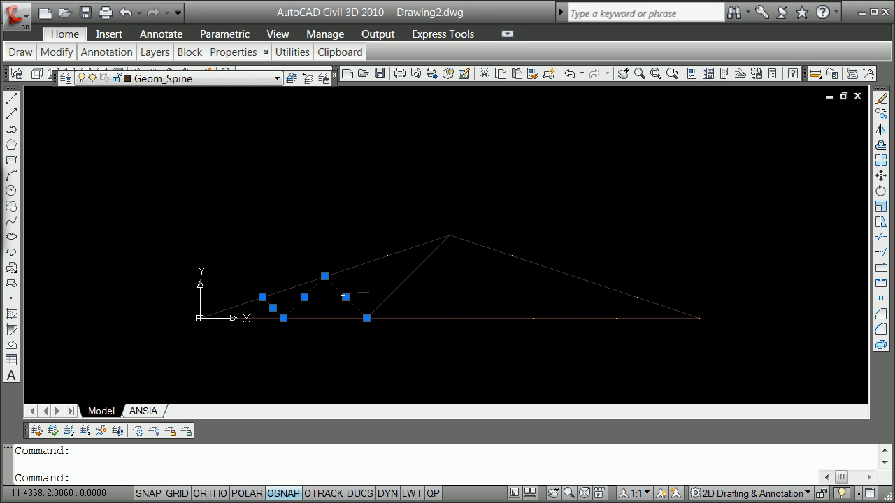
click(392, 289)
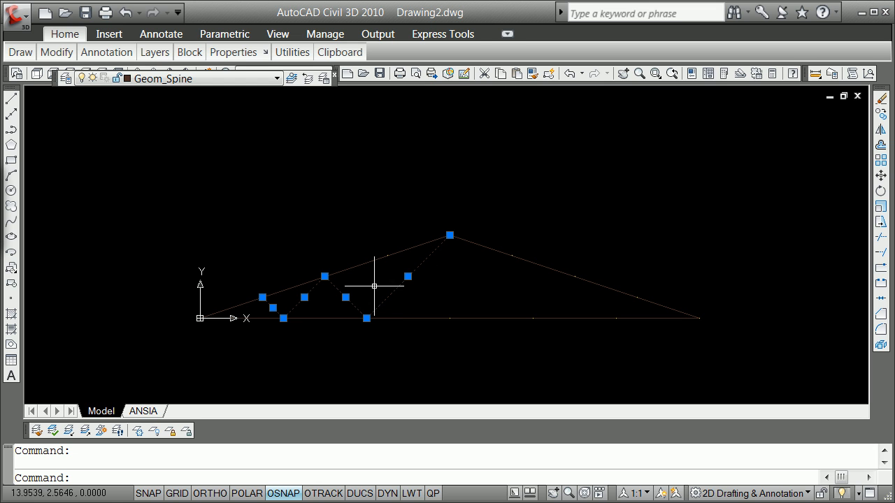
click(366, 318)
key(space)
key(space)
key(space)
key(space)
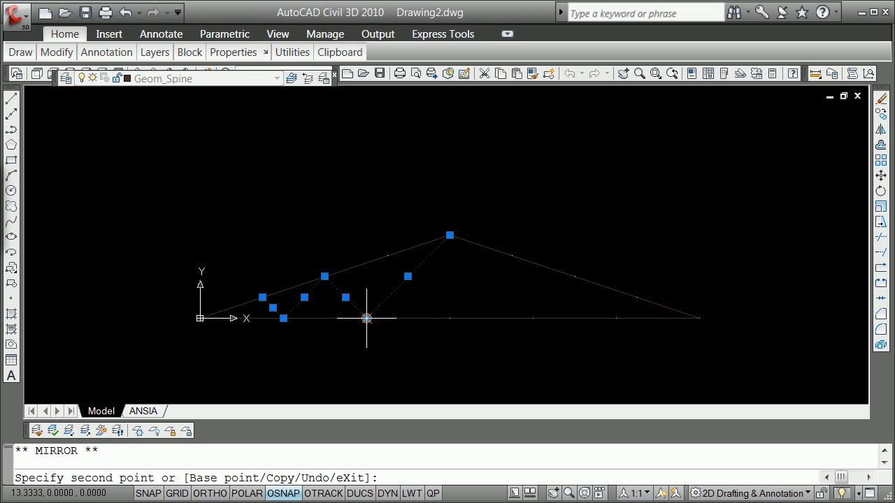
key(Return)
text(b)
key(Return)
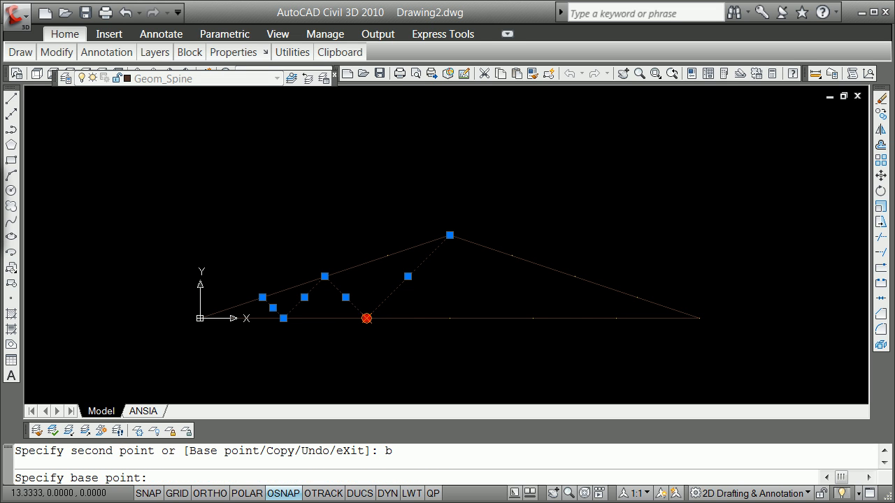
shift+right_click(399, 326)
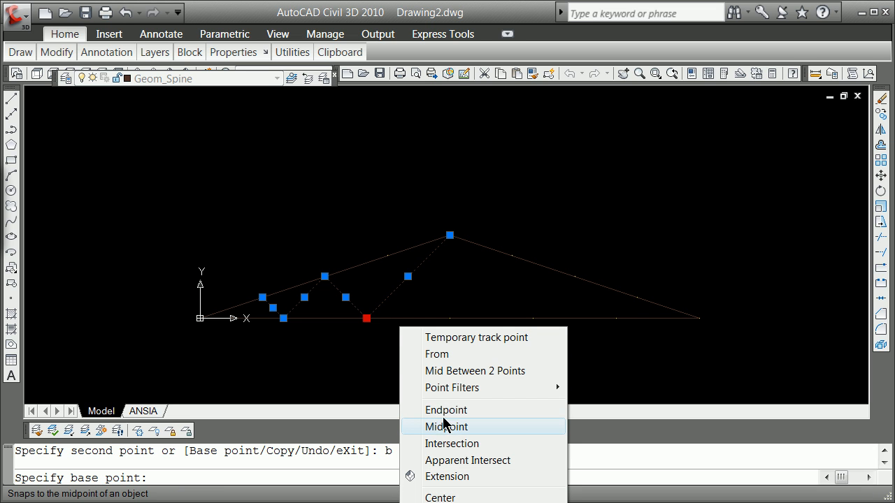
click(446, 502)
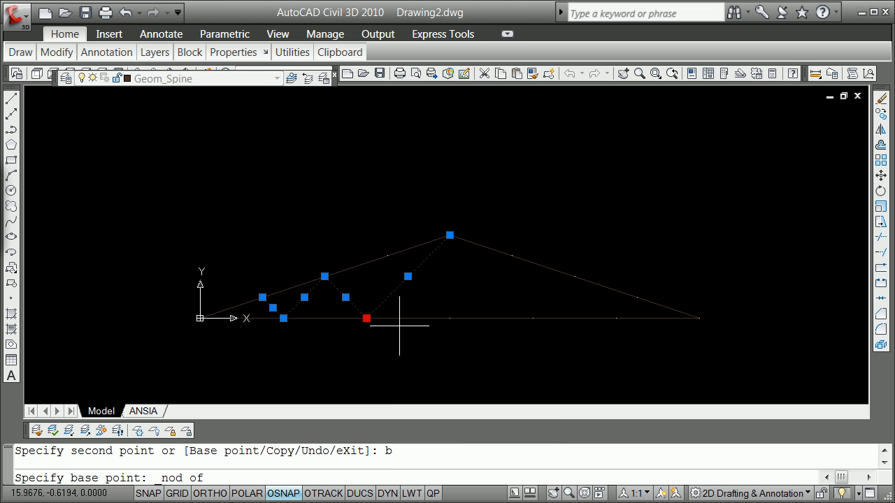
click(450, 318)
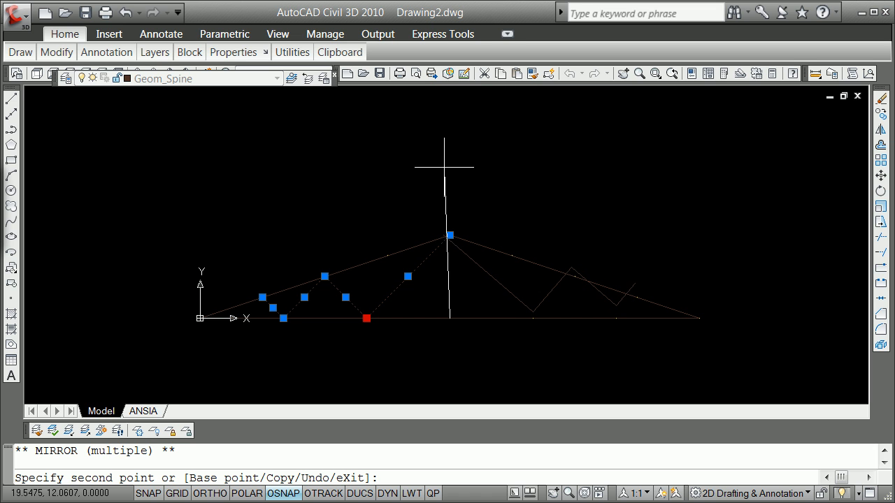
key(F8)
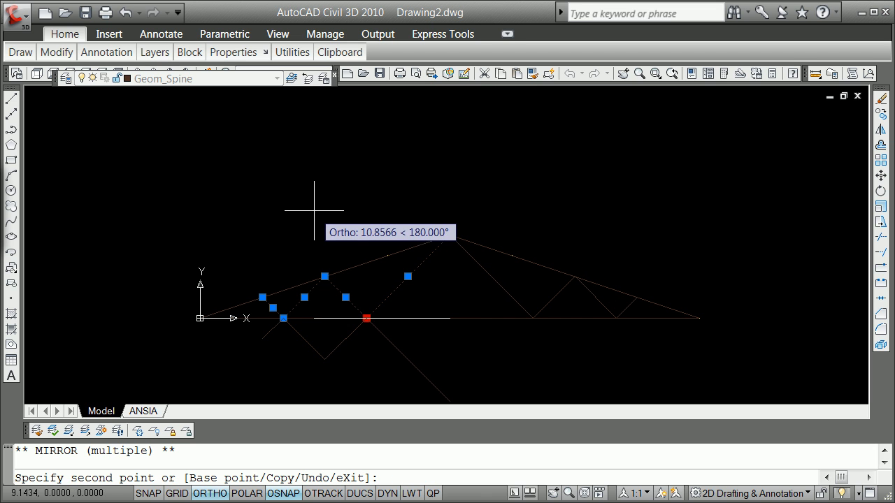
key(Escape)
key(Escape)
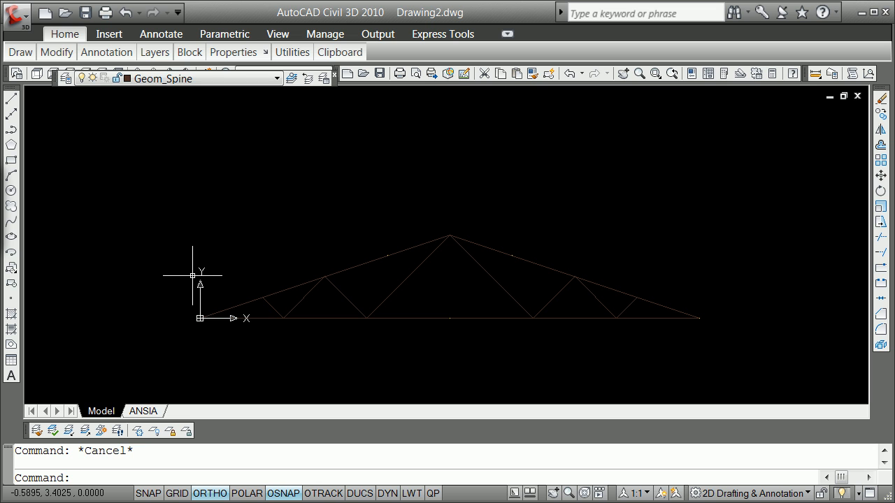
Step: Draw a horizontal line between the endpoints of the web lines at the second nodes of the left and right rafters
key(Return)
text(end)
key(Return)
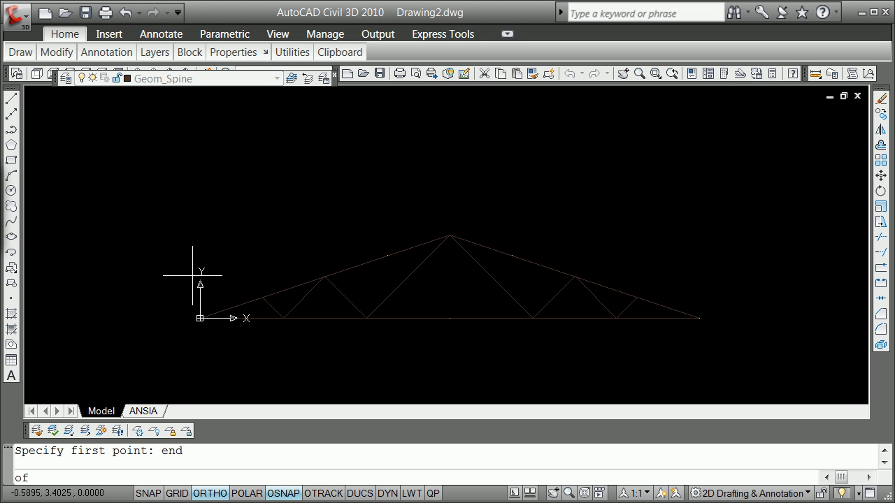
click(340, 279)
shift+right_click(570, 266)
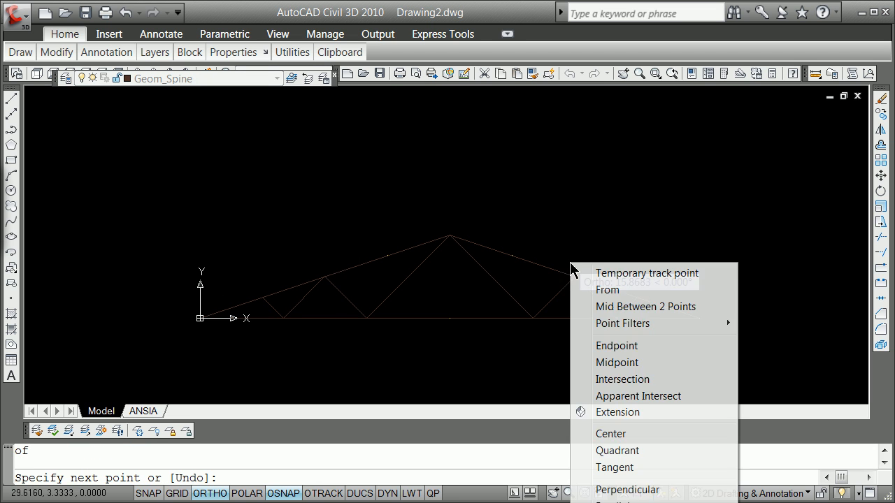
click(618, 347)
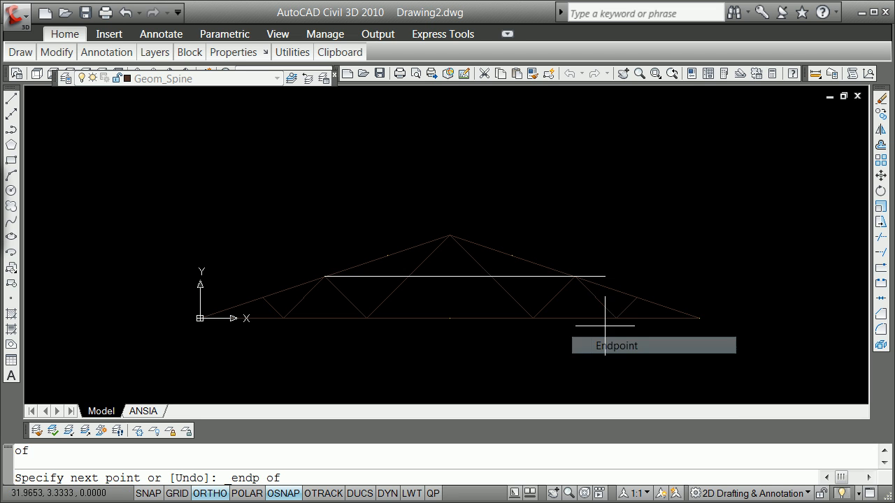
click(575, 277)
key(Return)
Step: Trim the horizontal web line's middle portion between the two diagonals that meet at the apex
text(trim)
key(Return)
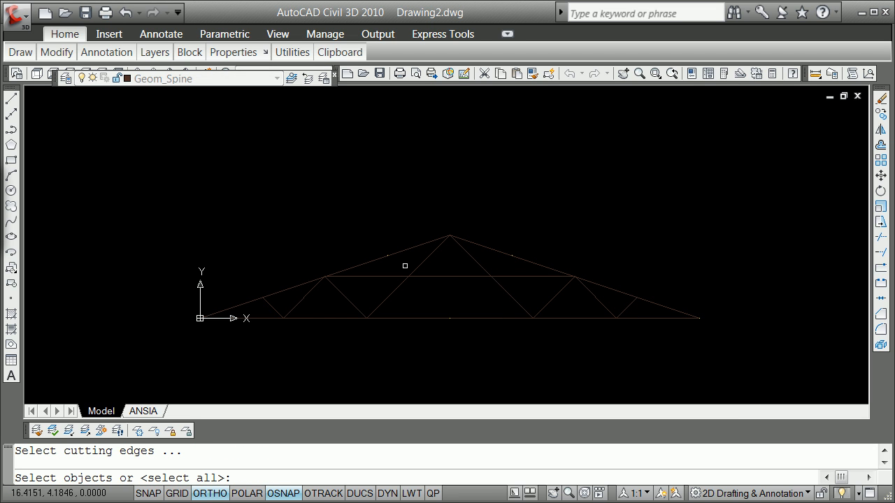
click(414, 265)
click(428, 263)
click(423, 263)
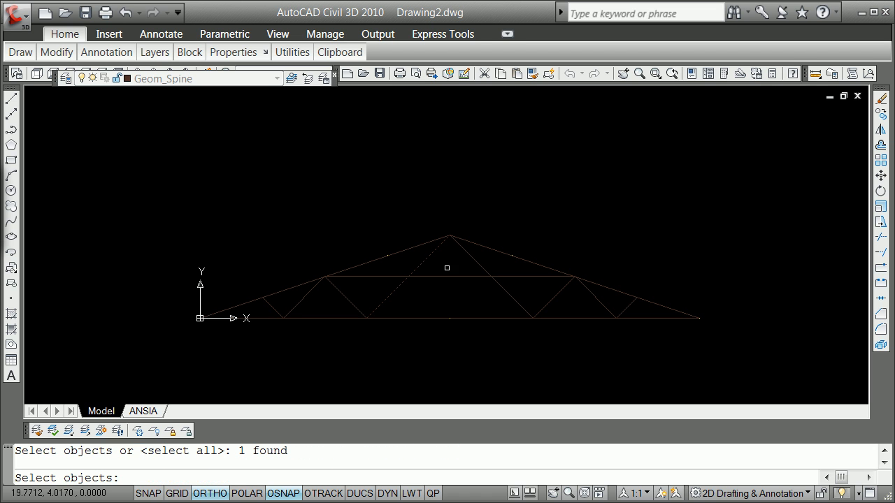
click(475, 259)
key(Return)
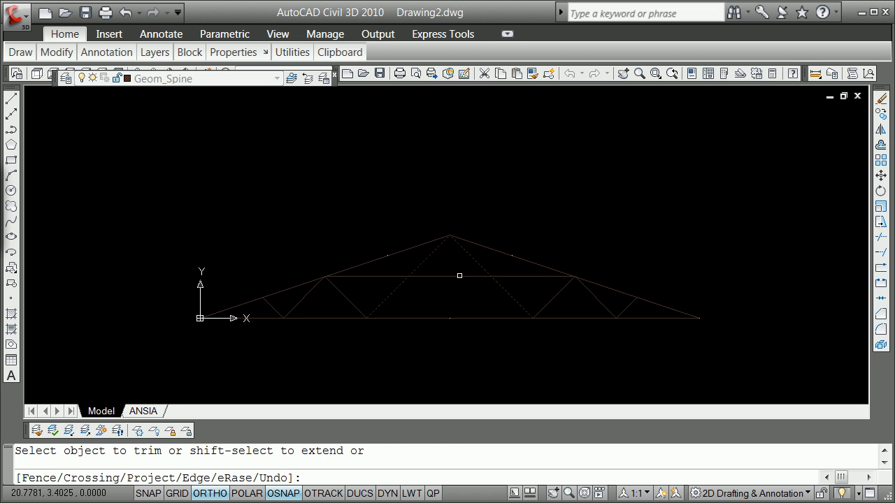
key(Return)
Step: Break both apex diagonals, leaving a short gap around the inner end of each horizontal web line
text(break)
key(Return)
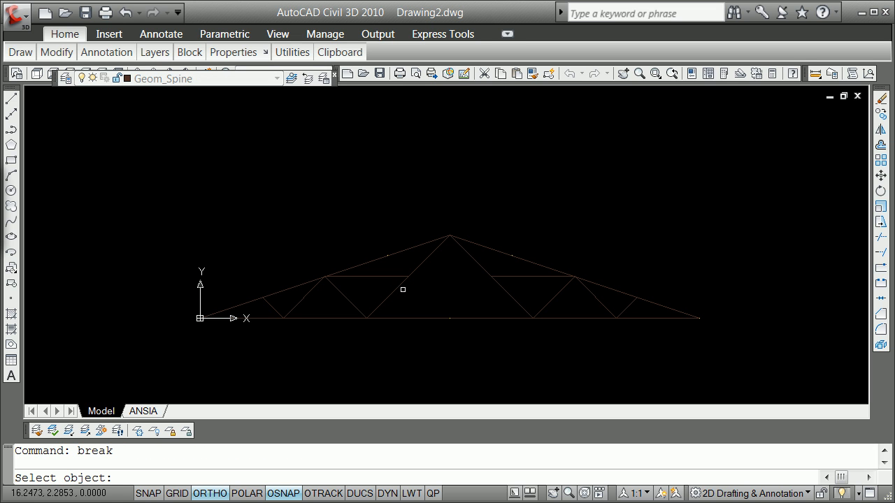
click(405, 290)
click(415, 273)
key(Return)
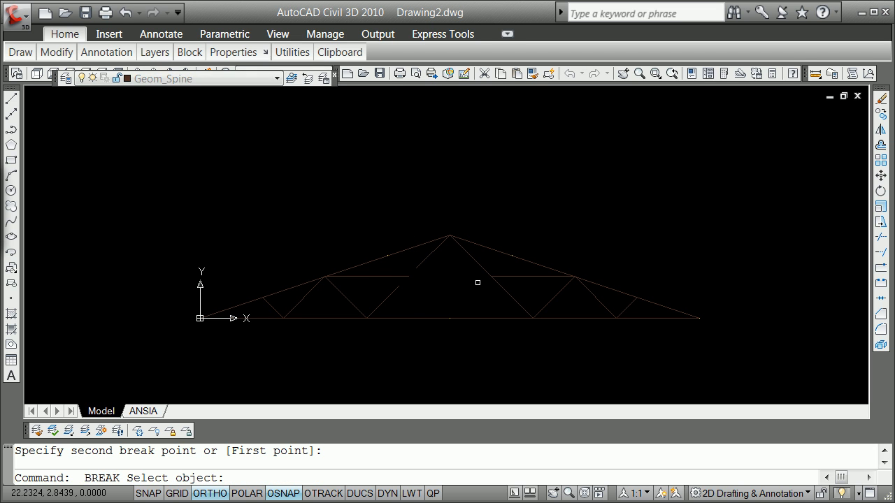
click(501, 285)
click(478, 265)
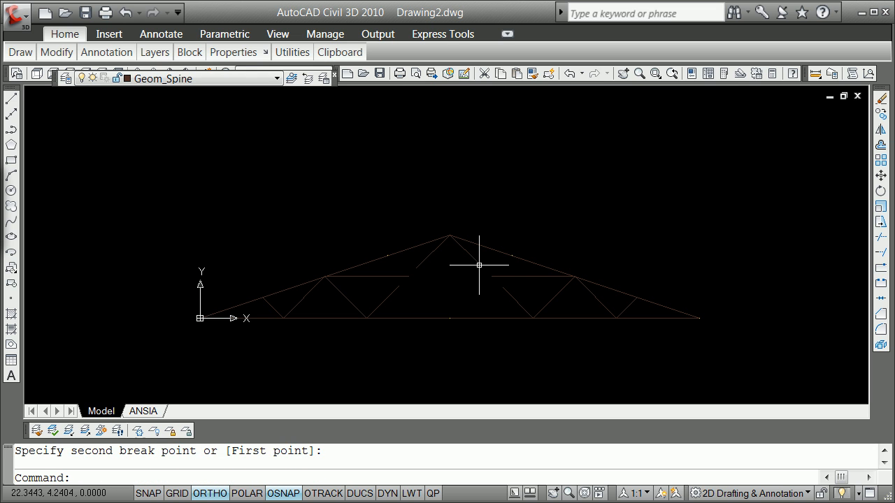
Step: Extend the broken pieces of both apex diagonals to close the gaps at the horizontal lines' inner ends
text(ex)
key(Return)
key(Return)
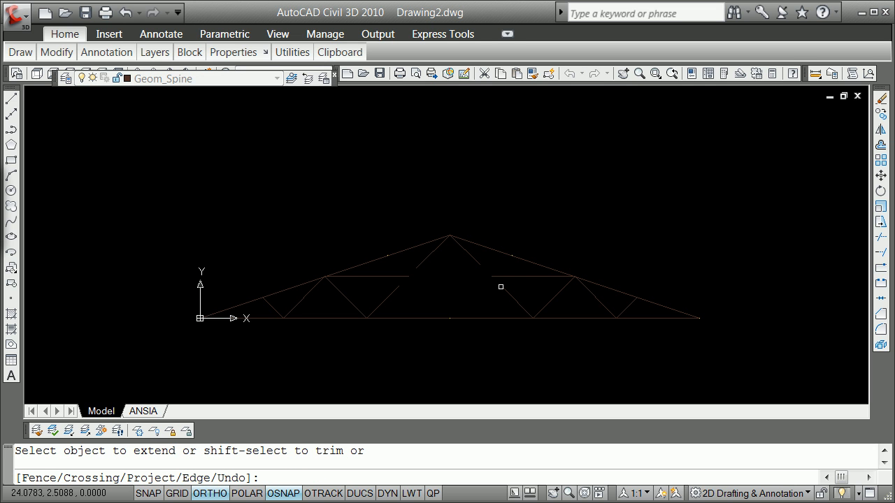
click(419, 262)
click(415, 261)
key(Return)
click(380, 258)
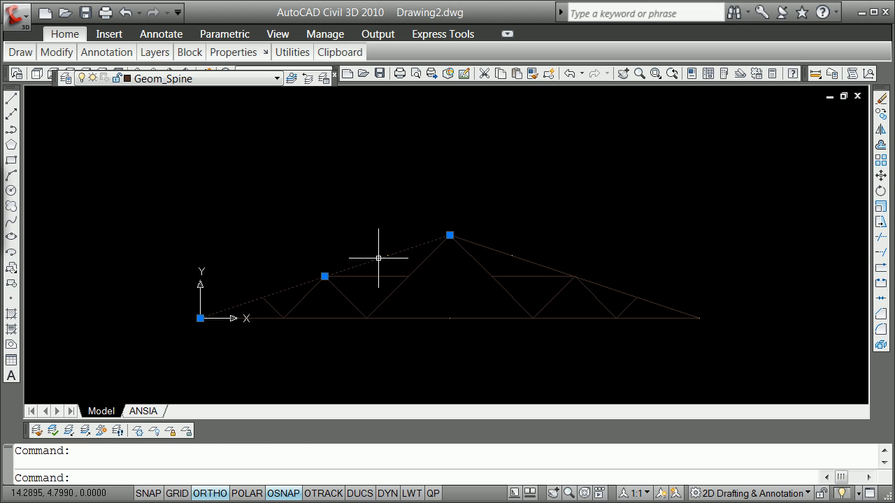
key(Escape)
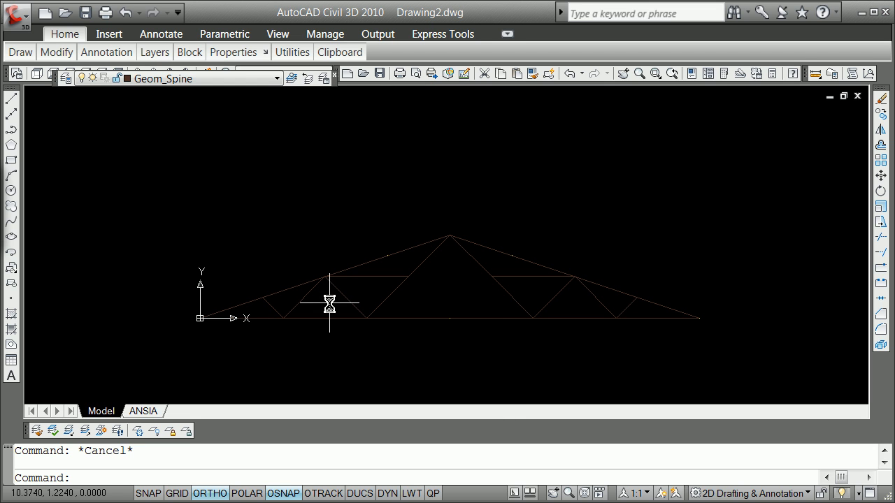
text(l)
key(Return)
text(end)
key(Return)
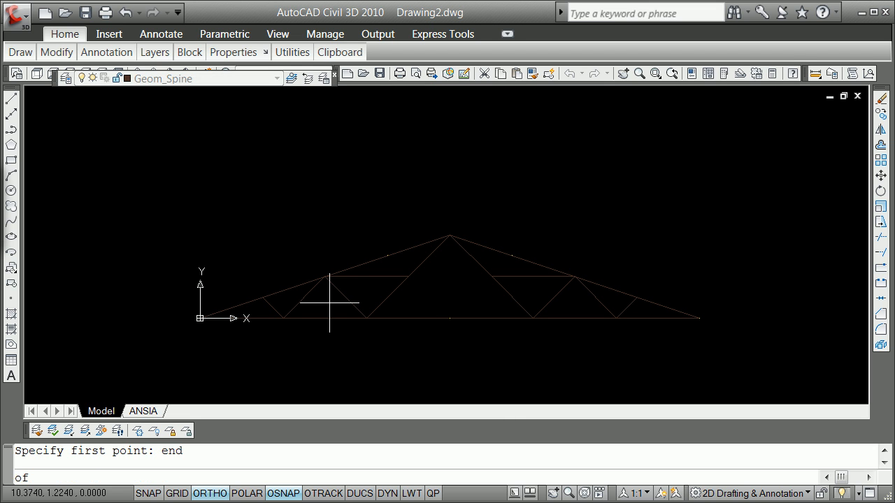
click(380, 253)
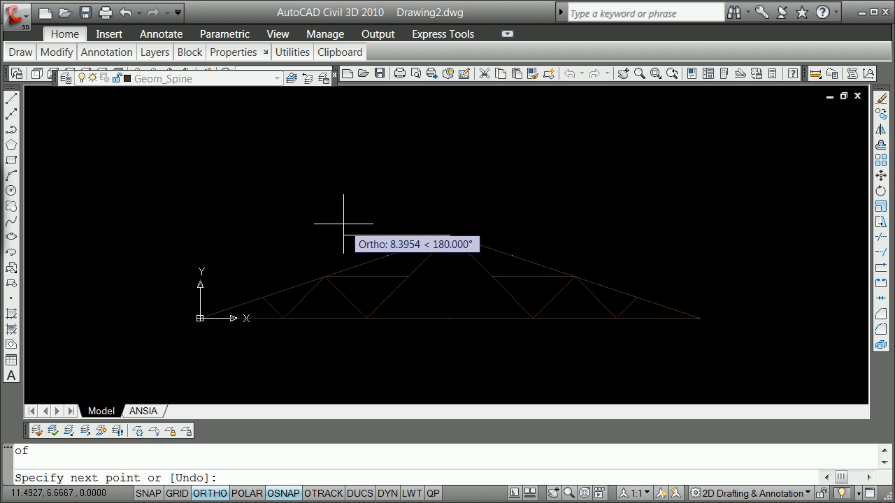
key(Escape)
Step: With running object snap off, draw a line from the left horizontal's inner endpoint to the left rafter's uppermost division node
click(281, 493)
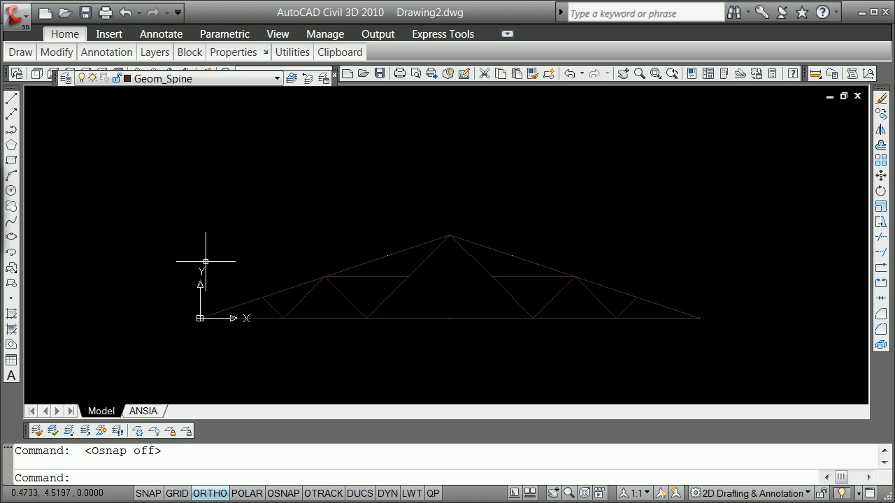
click(12, 100)
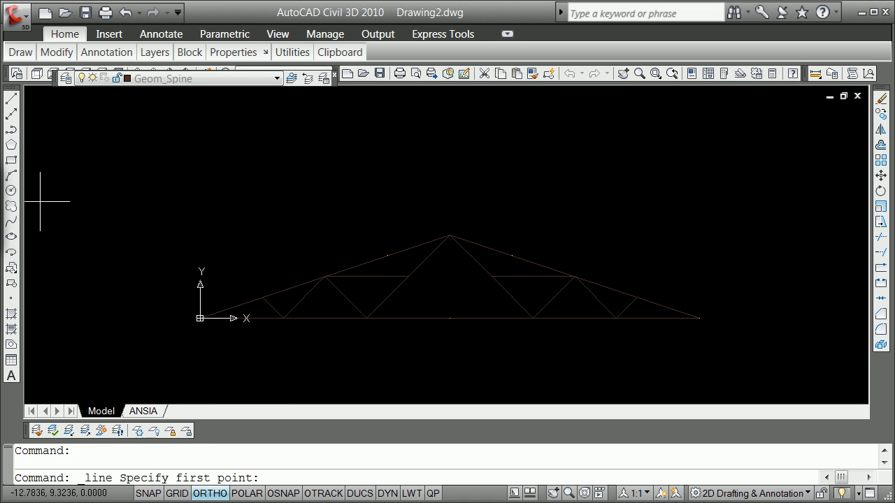
shift+right_click(284, 169)
click(340, 252)
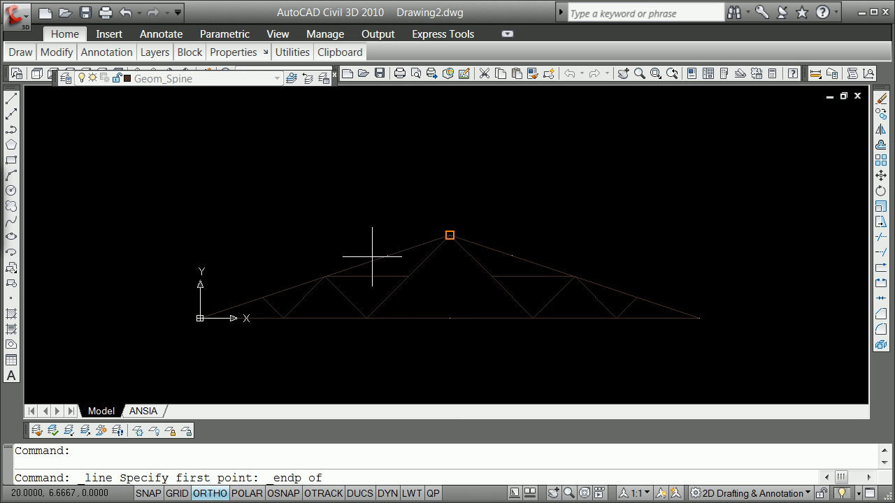
click(408, 276)
shift+right_click(322, 198)
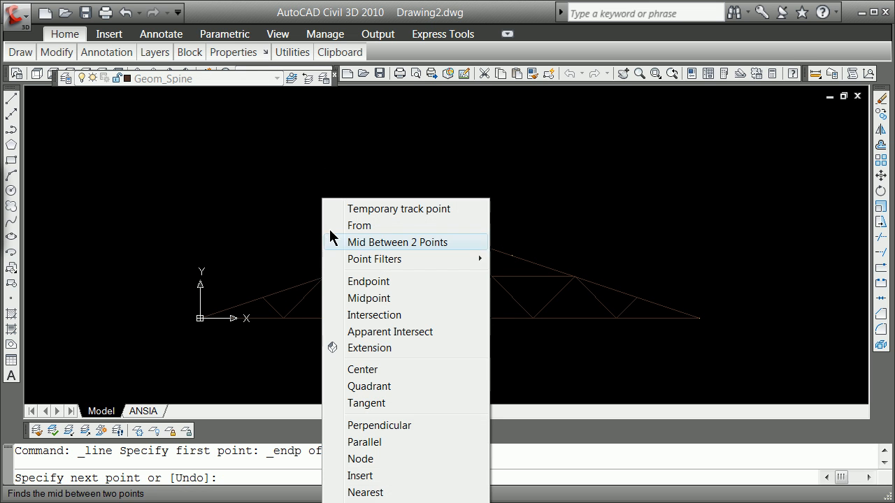
click(388, 460)
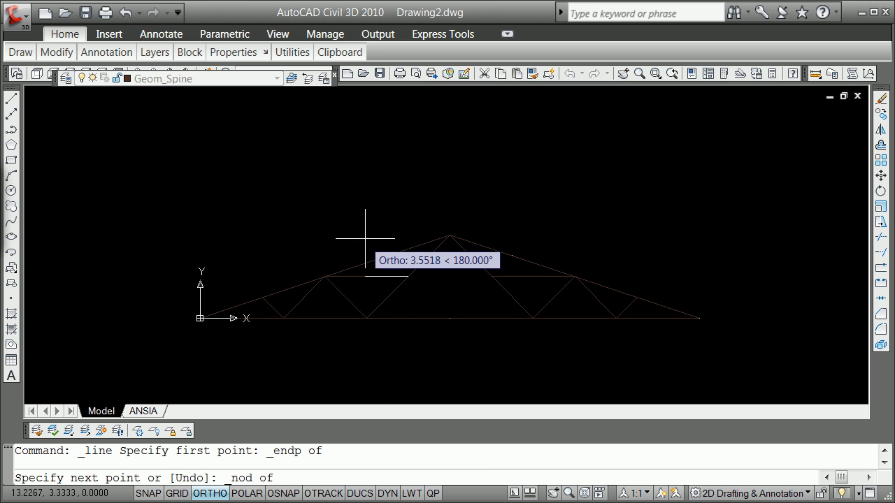
click(387, 255)
key(Return)
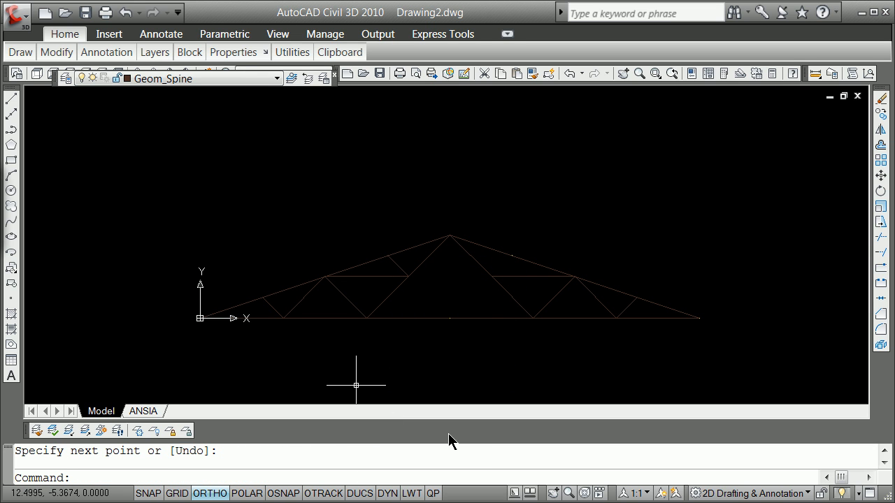
Step: Draw a line from the right horizontal's inner endpoint to the right rafter's uppermost division node
click(12, 102)
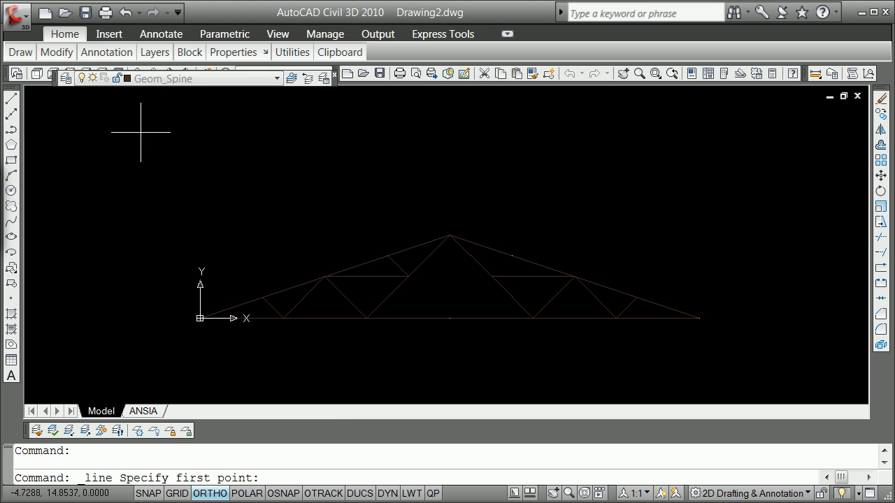
shift+right_click(168, 133)
click(222, 216)
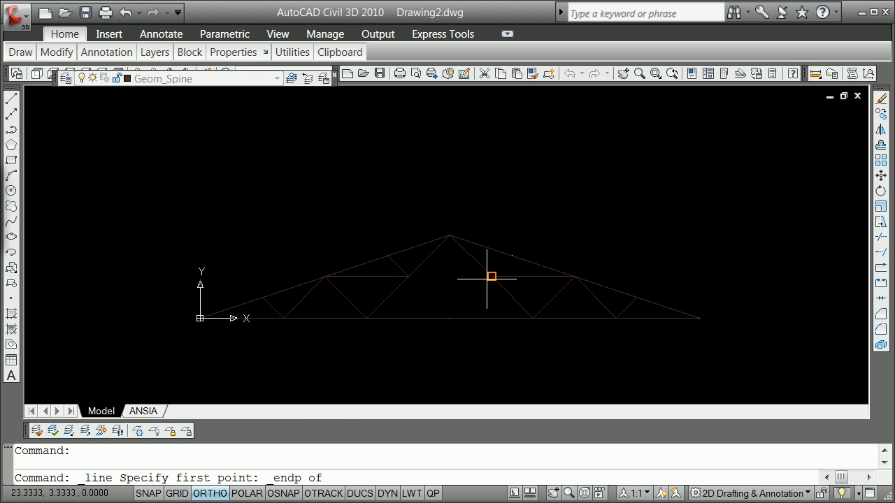
click(489, 274)
shift+right_click(513, 236)
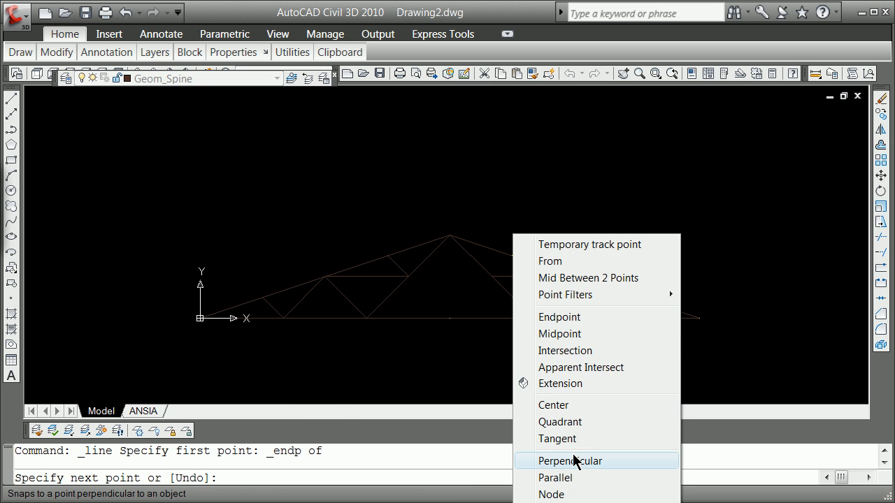
click(551, 494)
click(511, 262)
key(Return)
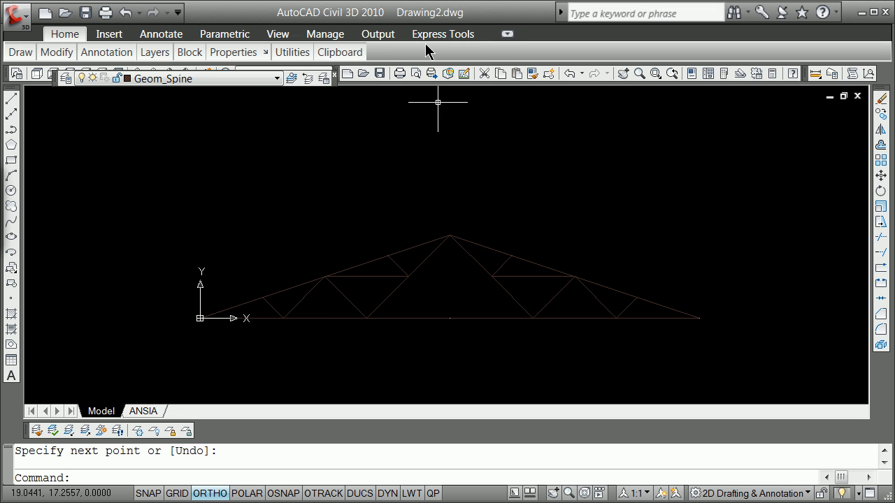
Step: Bring up the View tools and restore the ribbon to its full display
click(288, 35)
click(70, 51)
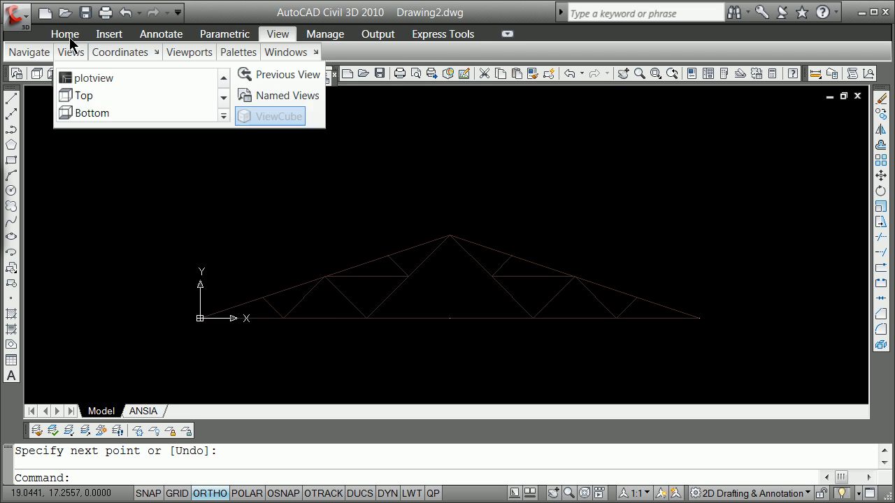
click(505, 35)
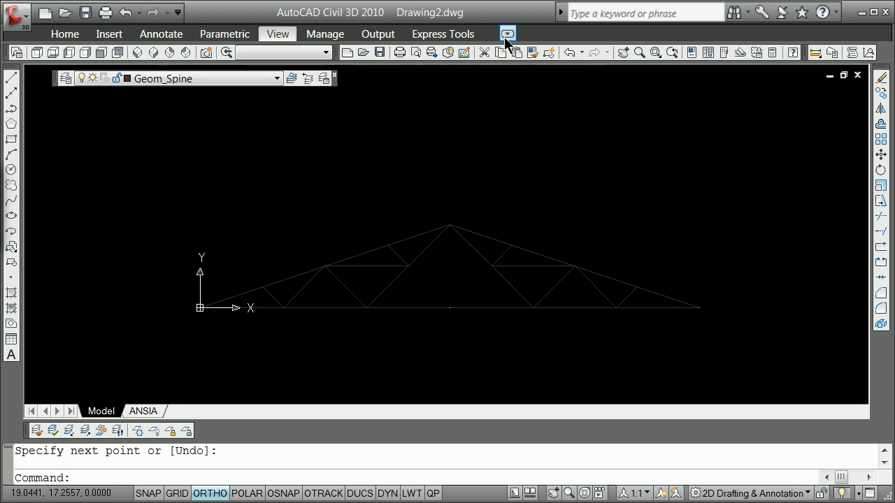
click(507, 34)
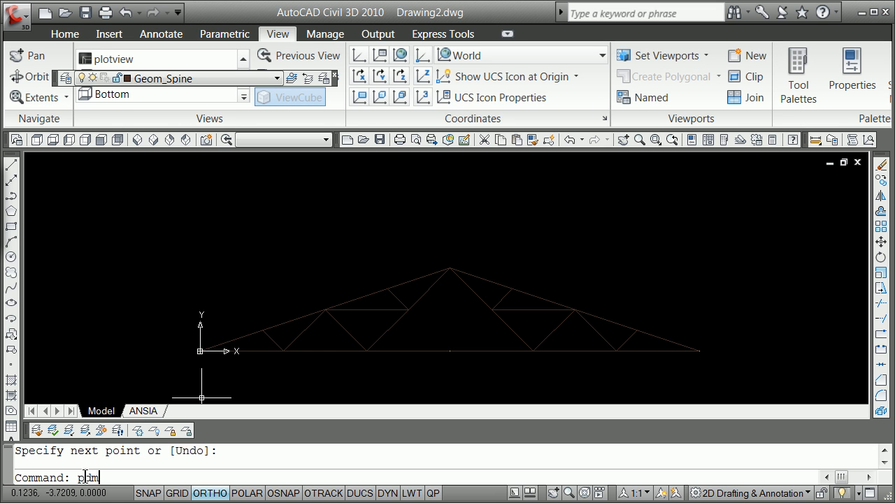
Step: Set the point display mode PDMODE to 3 so the nodes are drawn as crosses
text(de)
key(Return)
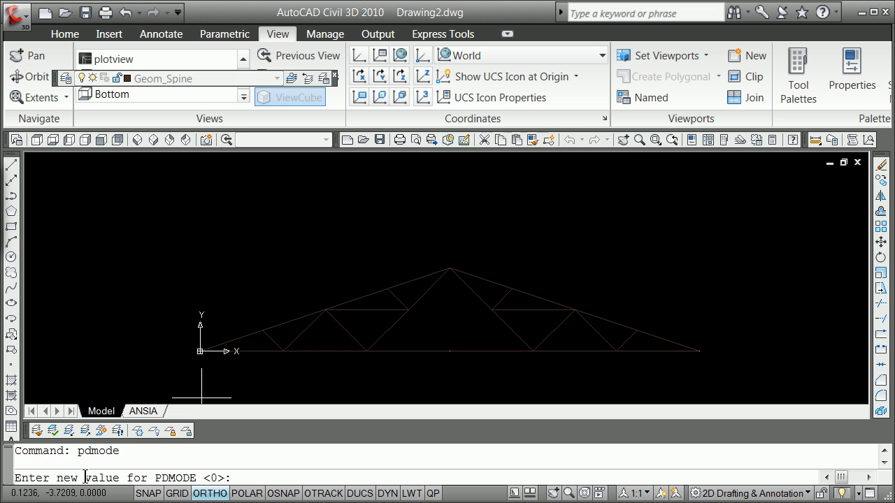
key(Return)
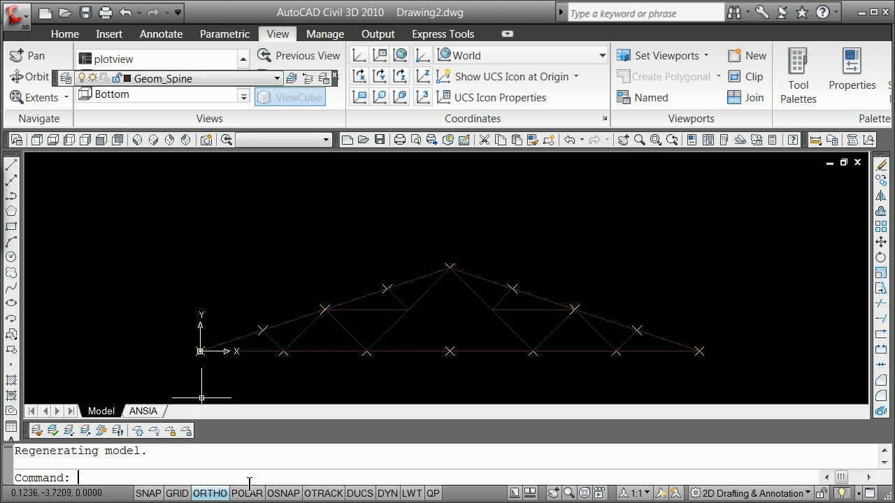
key(Escape)
Step: Make Geom_Nodes the current layer
scroll(257, 318, up, 3)
scroll(226, 360, down, 5)
scroll(366, 359, up, 3)
scroll(367, 357, down, 2)
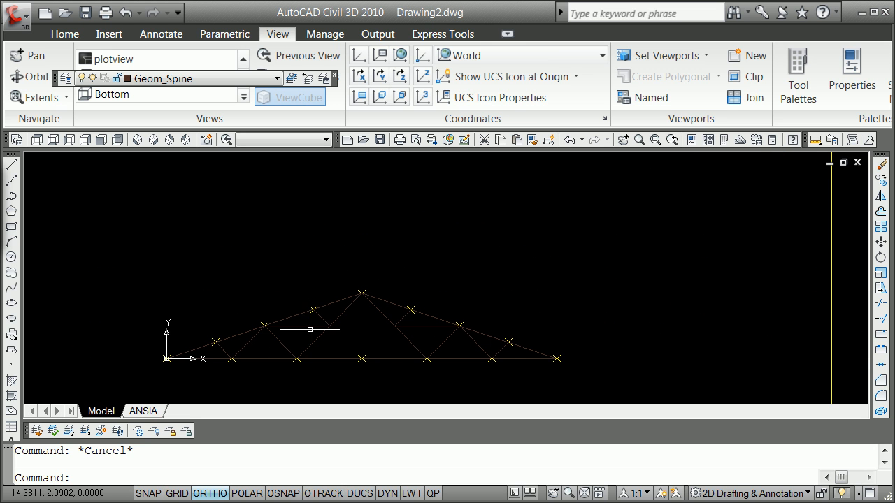
scroll(309, 328, up, 3)
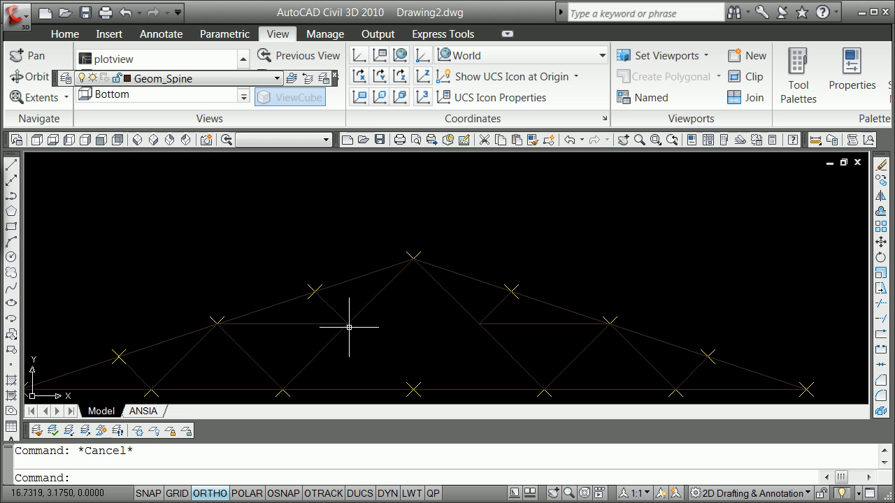
scroll(418, 319, down, 4)
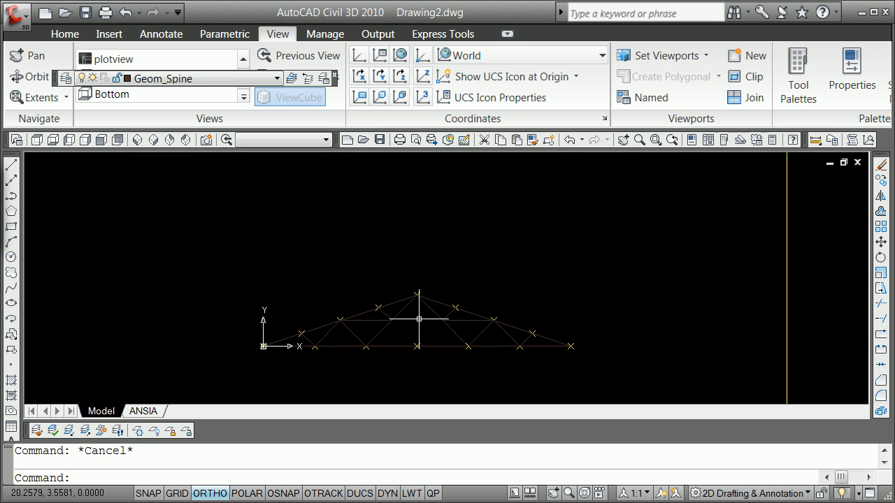
scroll(418, 319, up, 2)
click(276, 79)
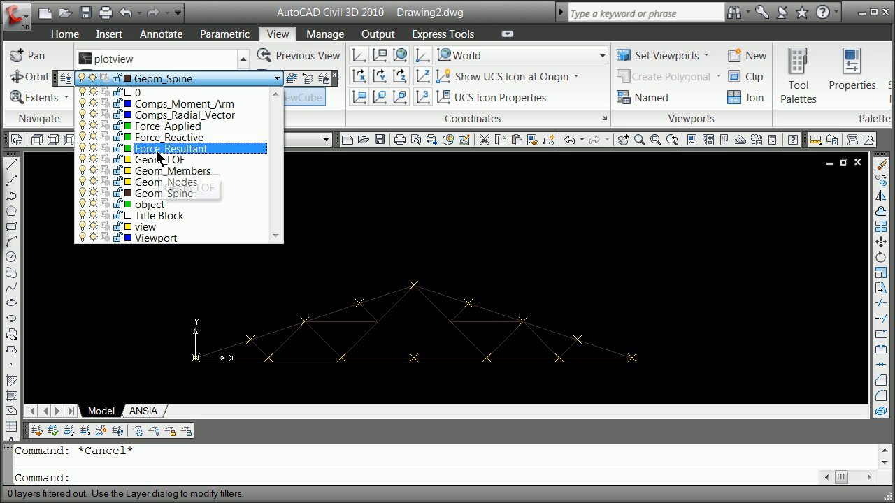
click(148, 183)
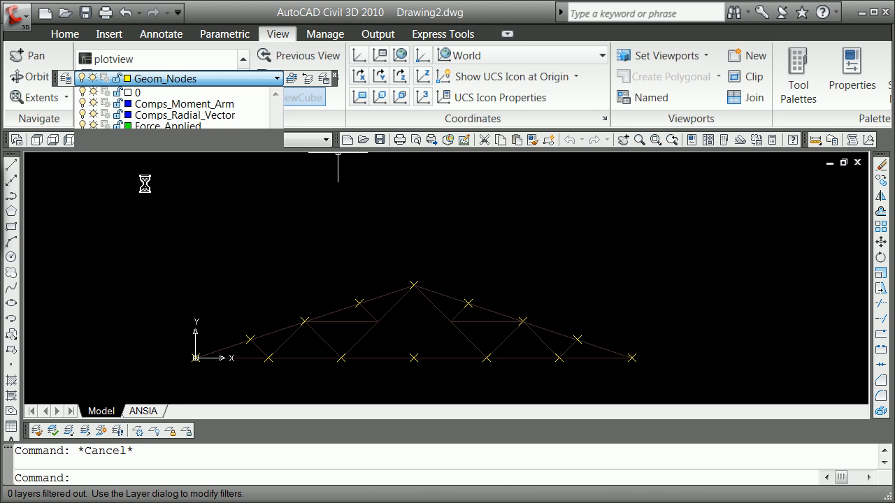
Step: Start the Point command, turn on running object snap and check that the Node mode is selected
text(point)
key(Return)
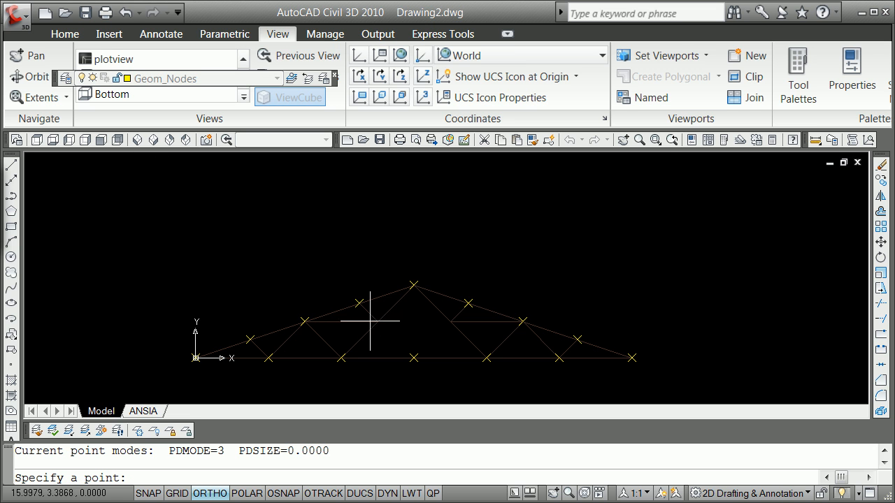
shift+right_click(305, 274)
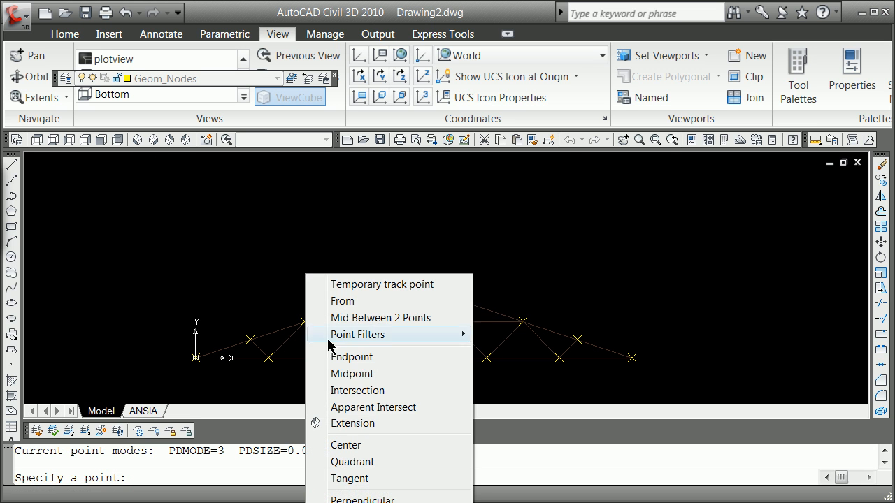
click(353, 502)
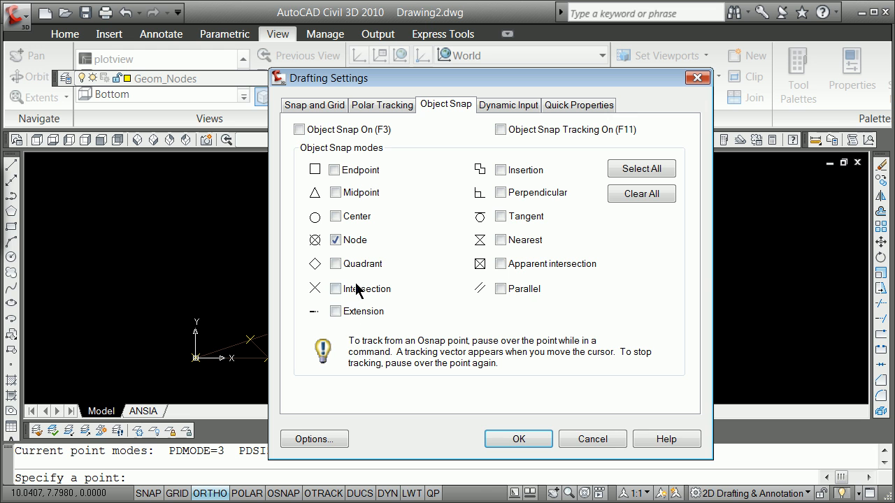
click(518, 439)
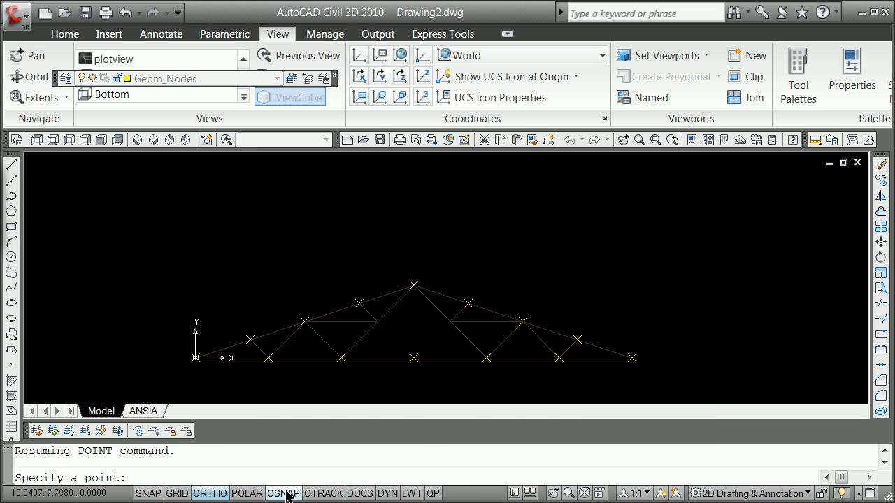
click(291, 494)
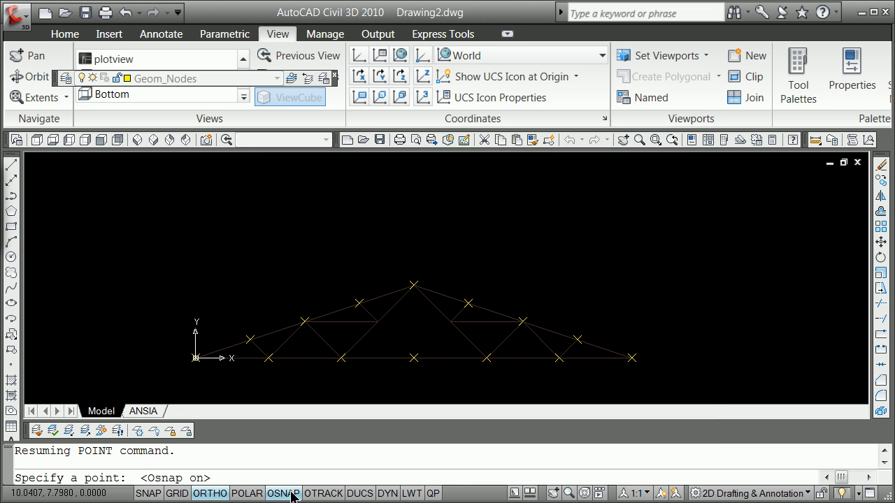
shift+right_click(382, 329)
click(417, 502)
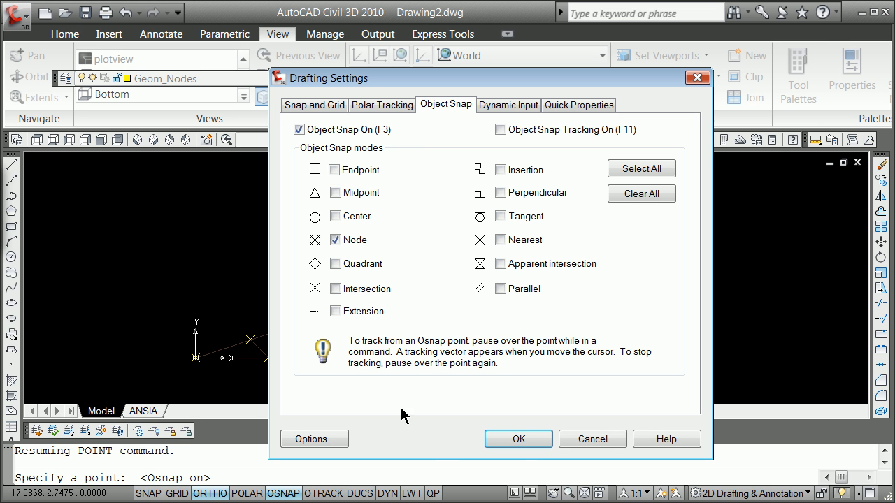
click(521, 440)
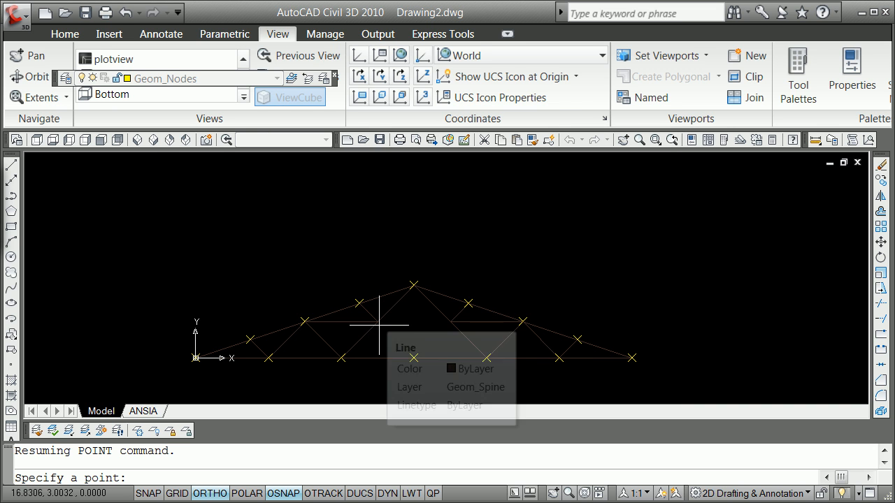
Step: Place a point in the empty area above the left rafter
click(290, 234)
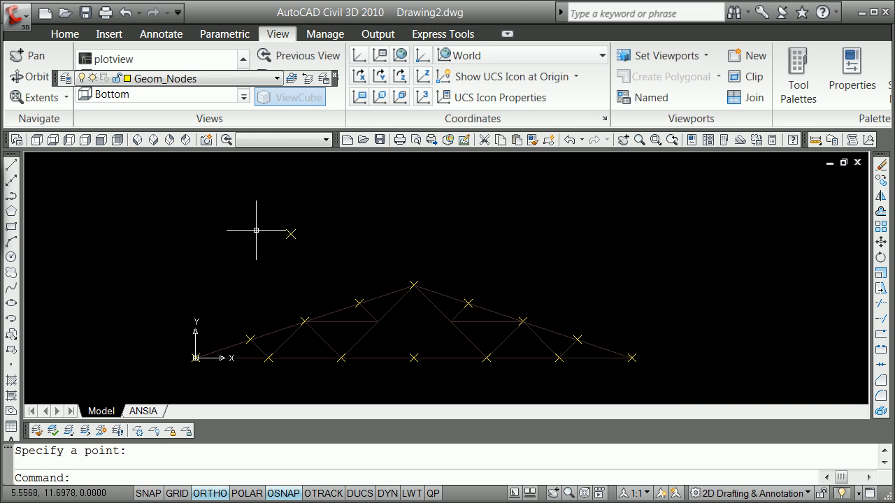
shift+right_click(208, 228)
key(Escape)
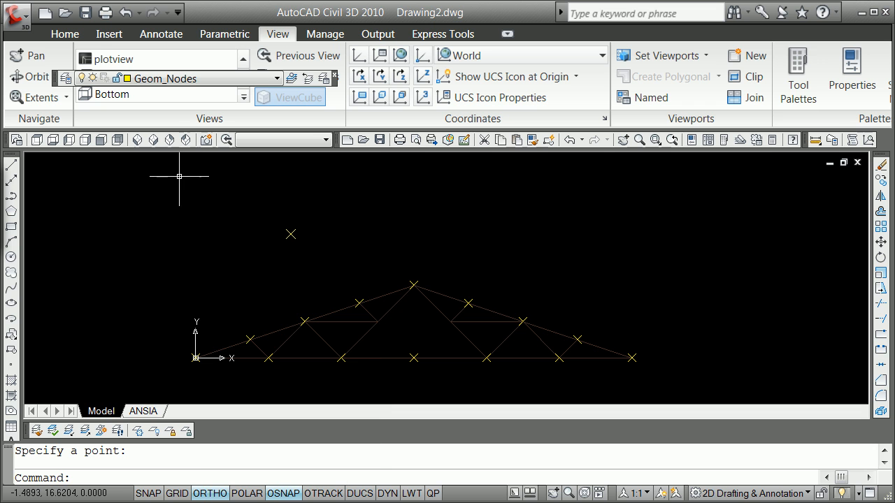
Step: Place a point node at the intersection at the left horizontal's inner end
text(t)
key(Return)
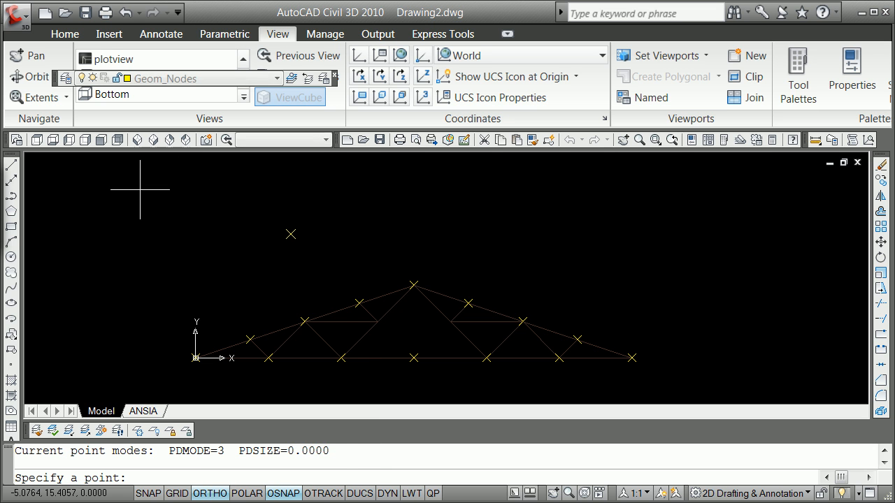
shift+right_click(178, 181)
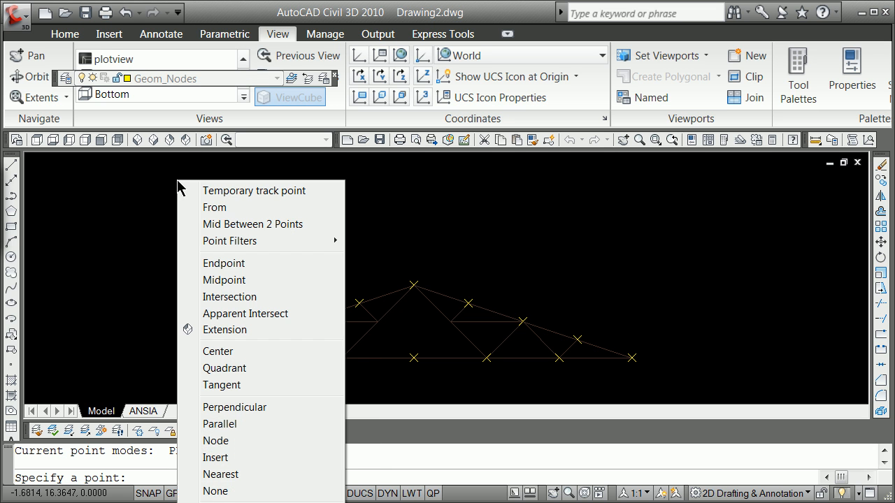
click(242, 297)
click(377, 322)
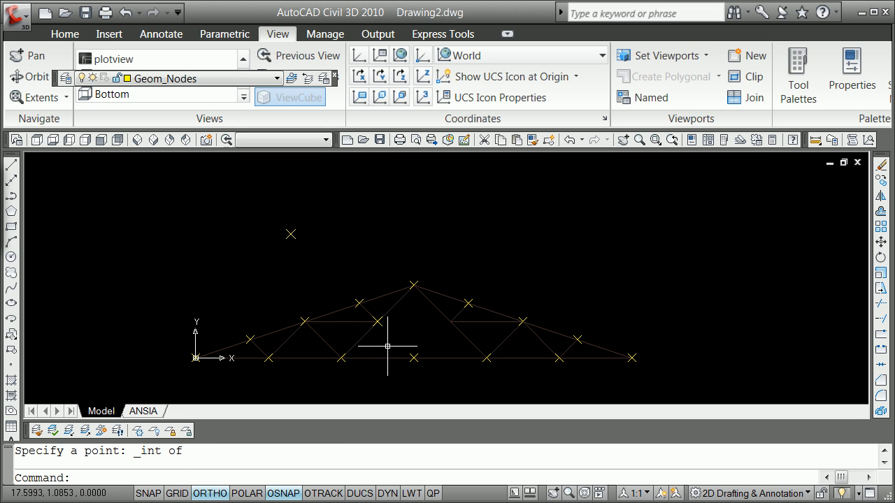
Step: Place a point node at the intersection at the right horizontal's inner end
key(Return)
shift+right_click(420, 318)
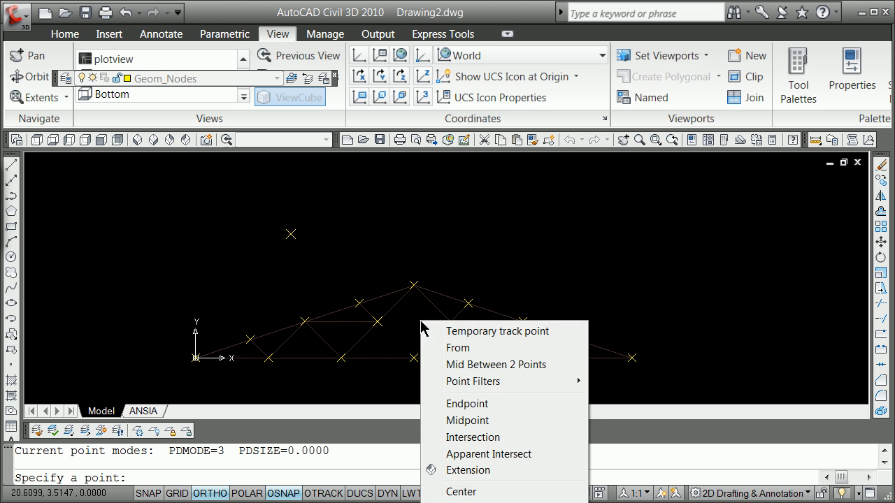
click(505, 439)
click(452, 319)
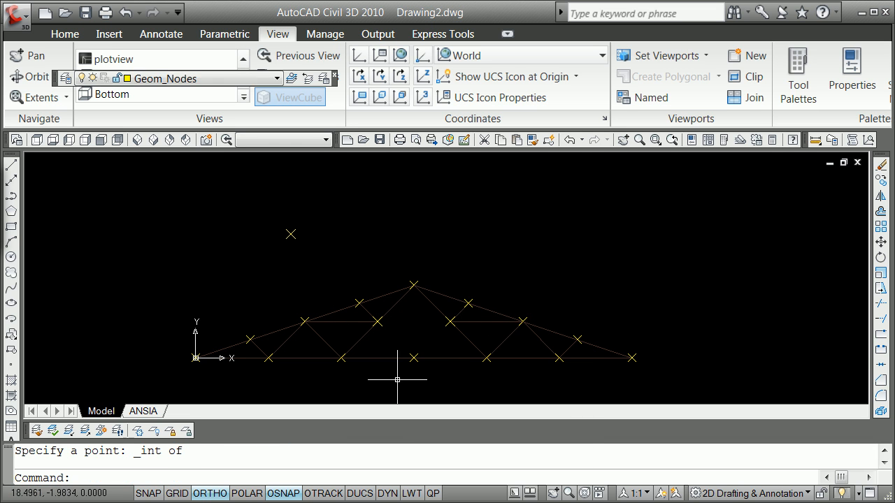
Step: Erase the stray point above the left rafter
text(e)
key(Return)
click(296, 230)
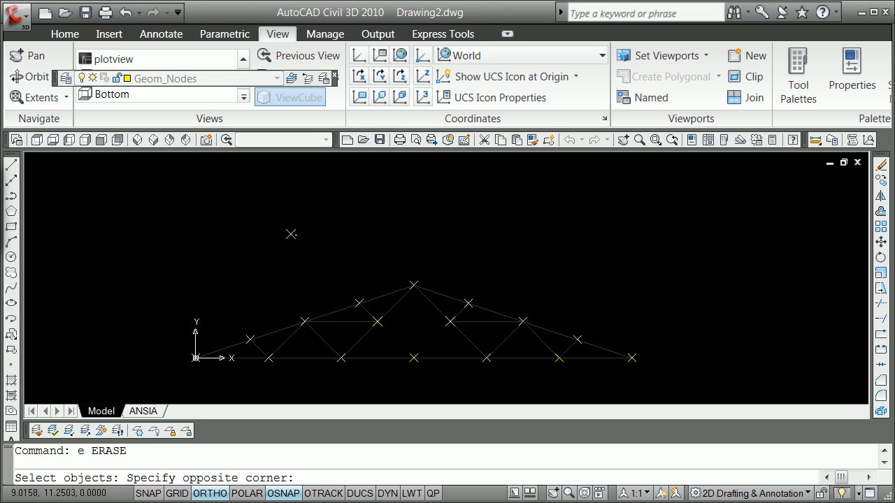
click(286, 239)
key(Return)
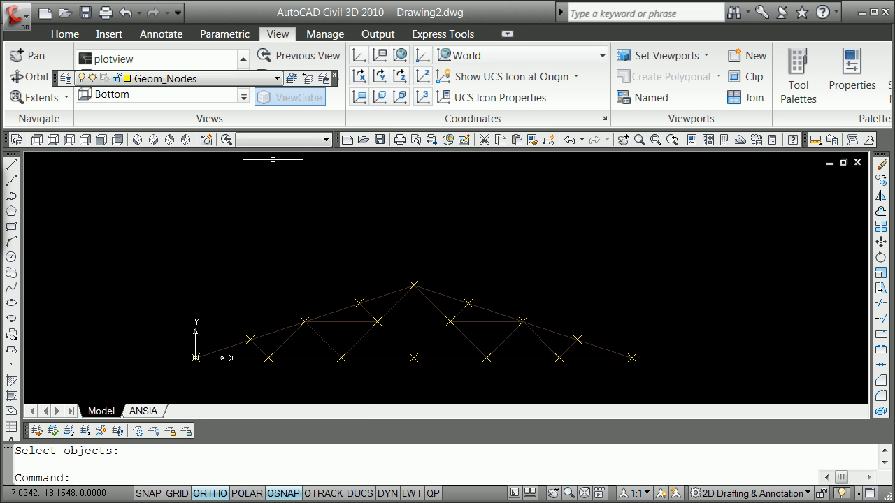
Step: Make Geom_Members the current layer
click(275, 79)
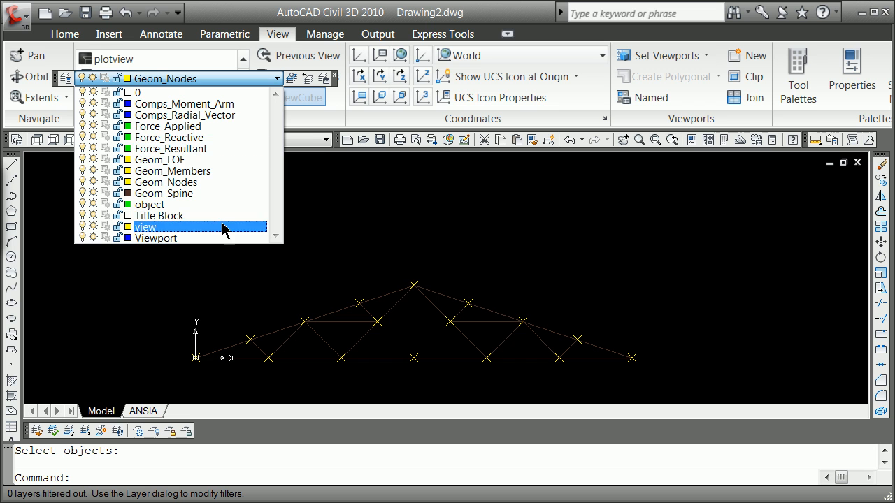
key(Escape)
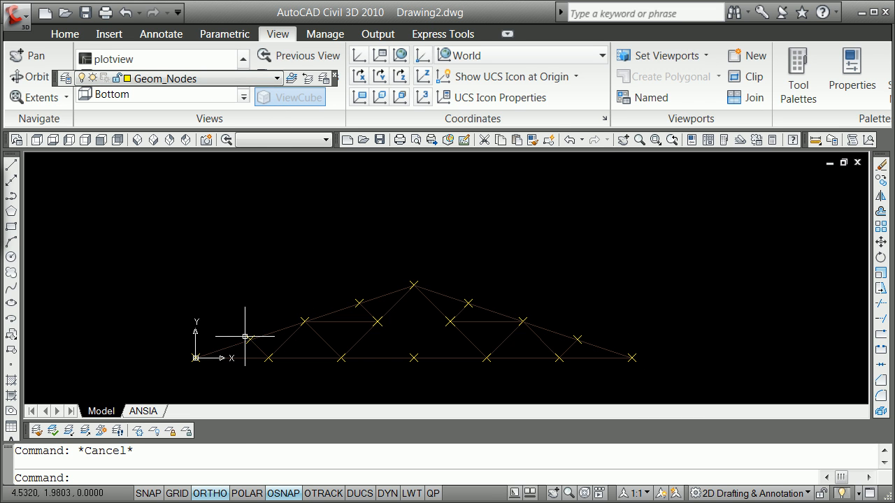
click(275, 79)
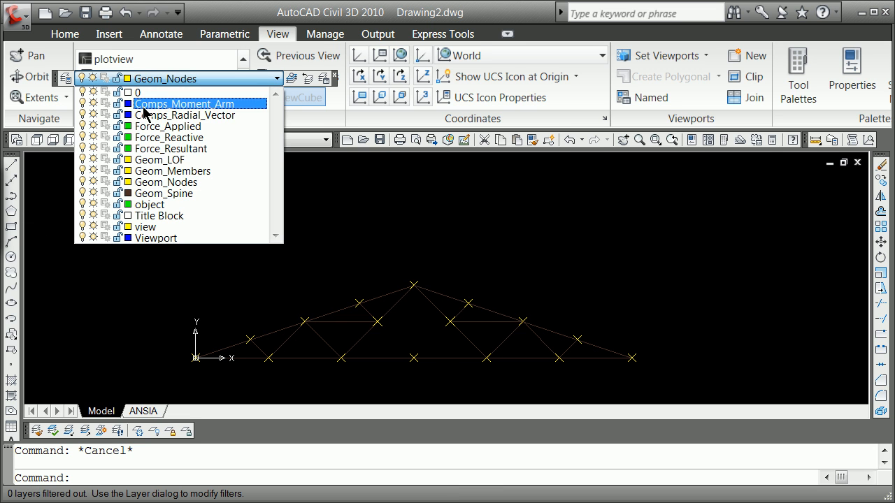
click(171, 172)
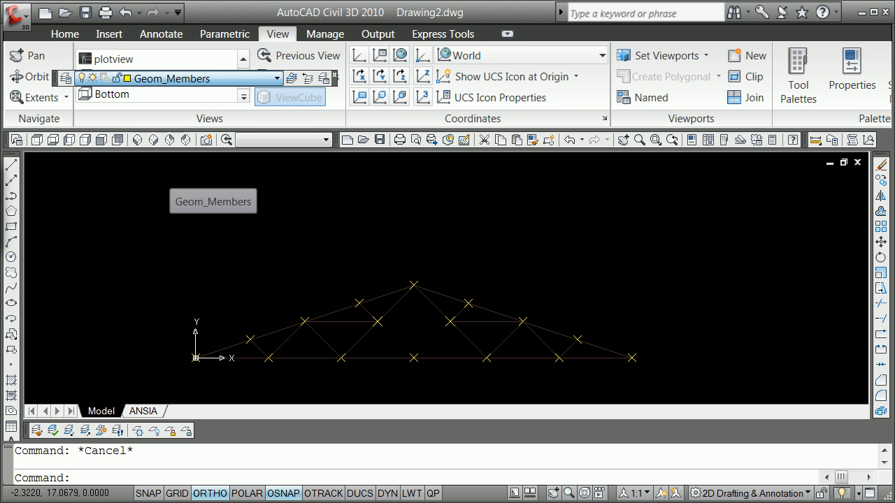
Step: With Ortho off and Node snap, draw connected member lines from node to node along the left rafter, from the origin to the apex
click(13, 168)
shift+right_click(105, 203)
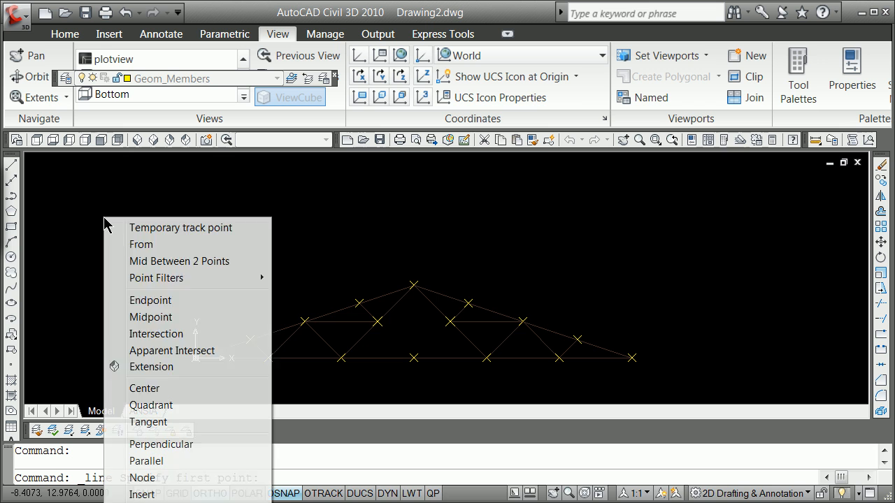
click(175, 502)
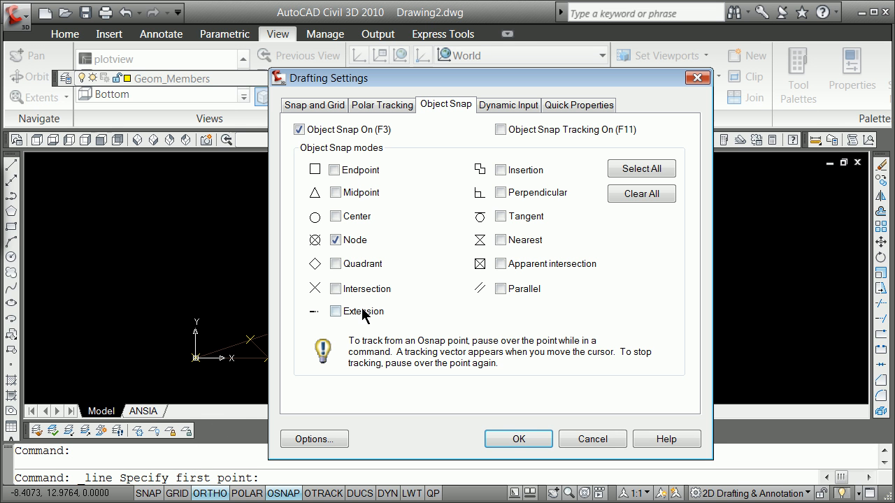
click(513, 441)
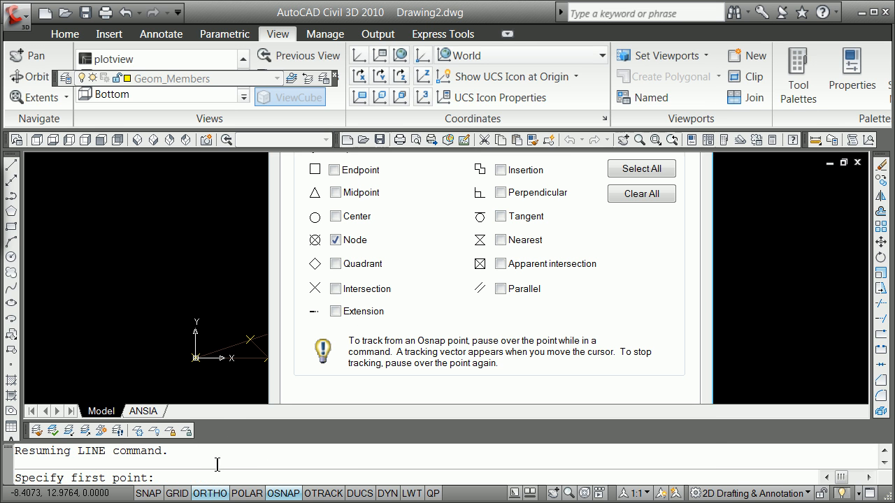
click(11, 165)
click(195, 358)
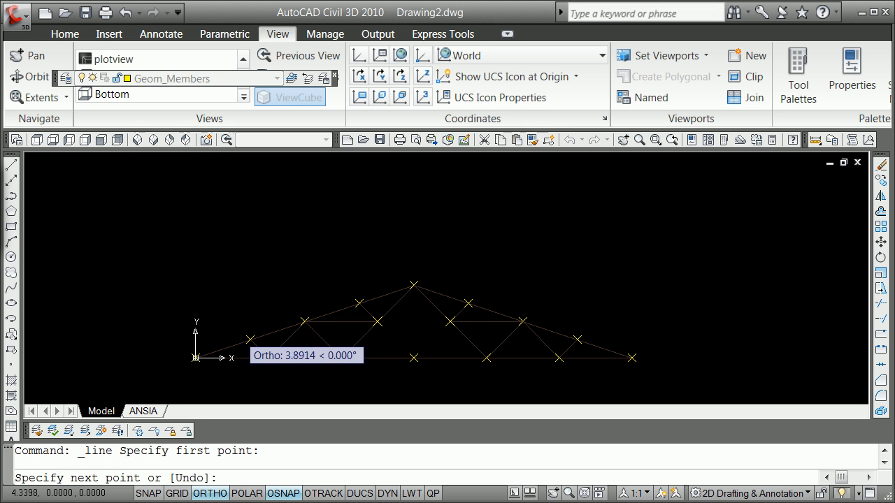
key(F8)
click(250, 340)
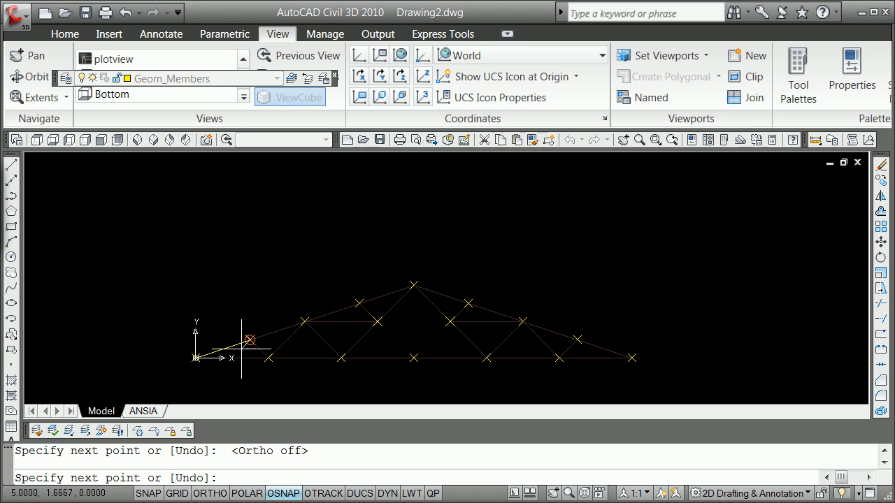
click(304, 322)
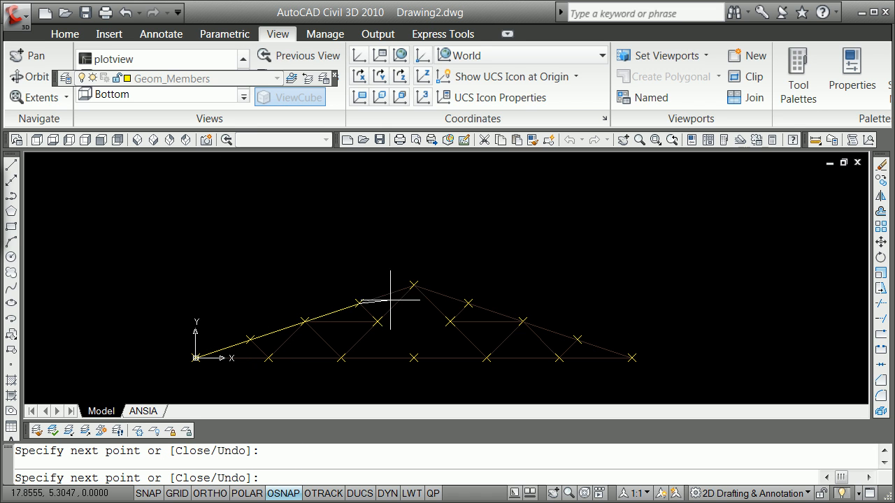
click(414, 286)
Step: Continue the member lines from node to node down the right rafter to the right support
click(468, 303)
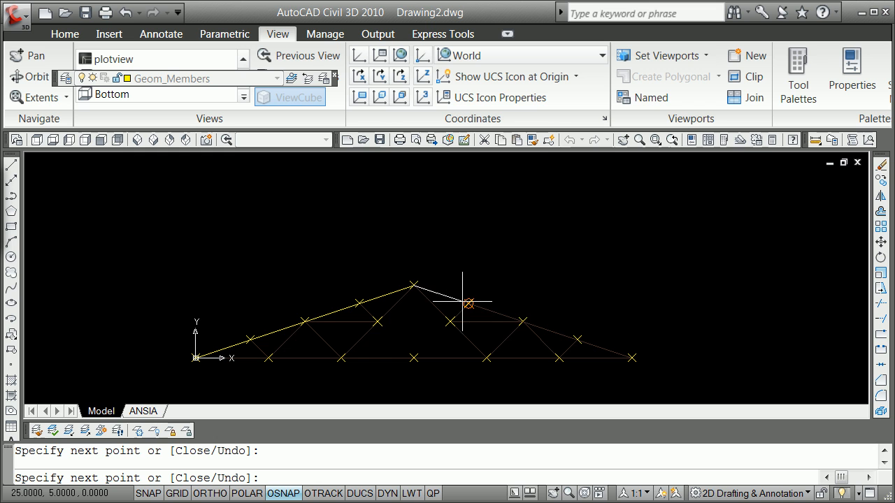
click(523, 322)
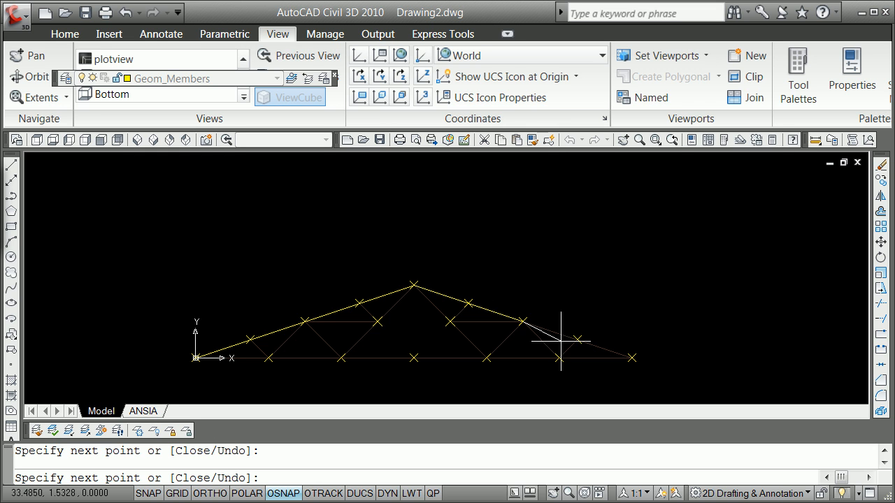
click(632, 358)
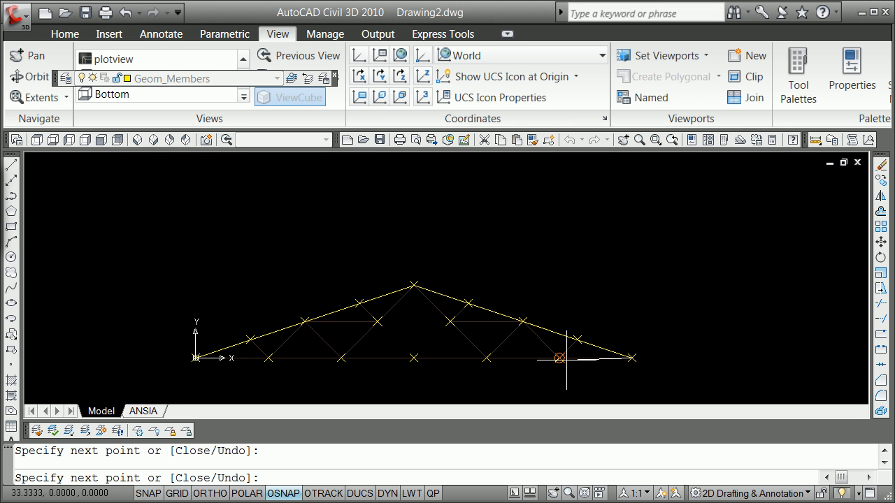
Step: Continue the member lines from node to node along the bottom chord back to the origin and end the Line command
click(486, 358)
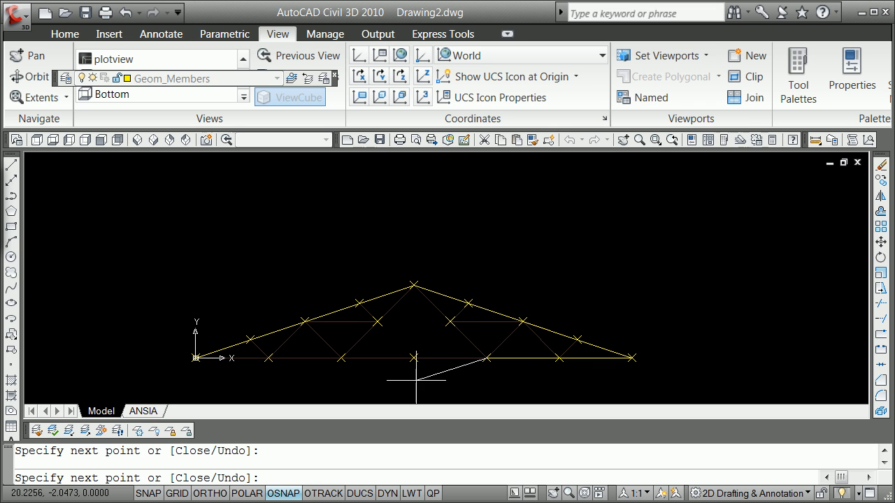
click(414, 358)
click(341, 358)
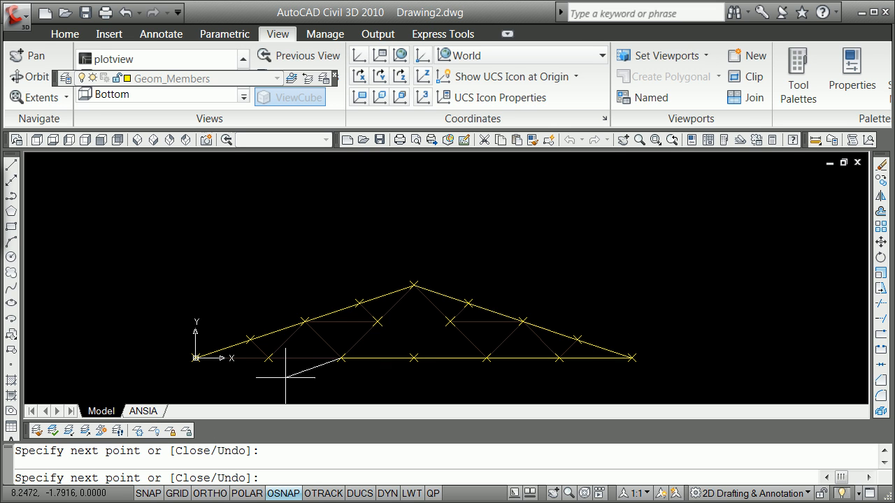
click(196, 358)
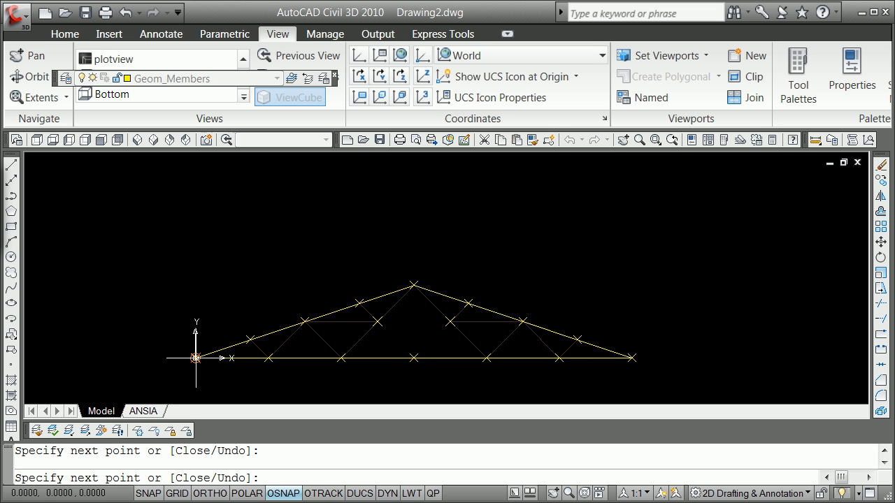
key(Escape)
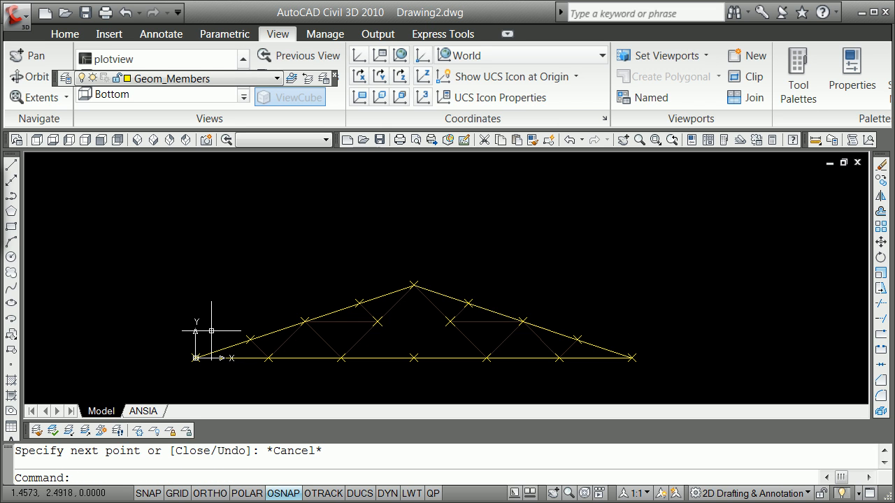
Step: Draw a member line from the left rafter's lowest division node to the bottom chord's first node beside the left support
click(10, 168)
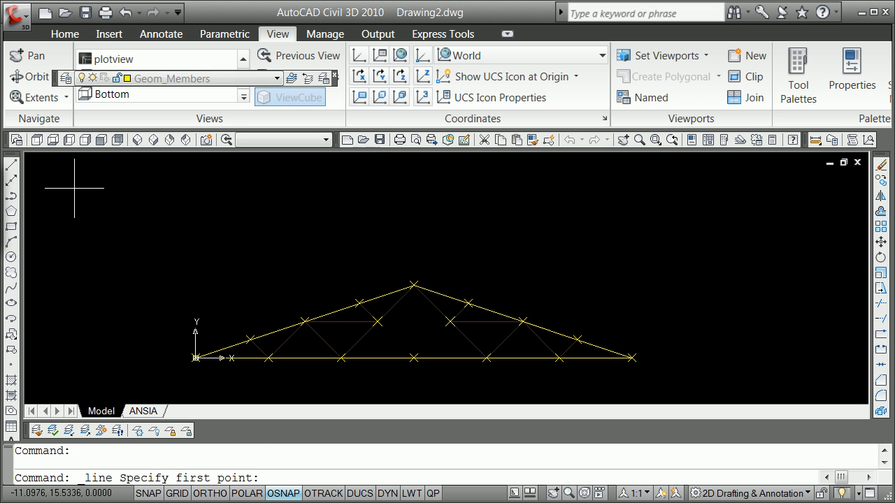
click(249, 341)
click(266, 357)
key(Return)
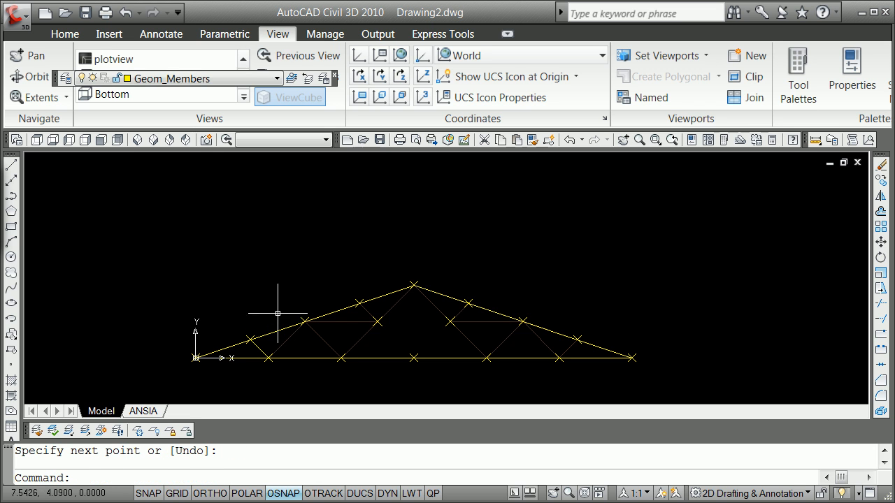
Step: Draw member lines from the left rafter's middle node to the bottom chord's first and second nodes from the left support
key(Return)
click(305, 322)
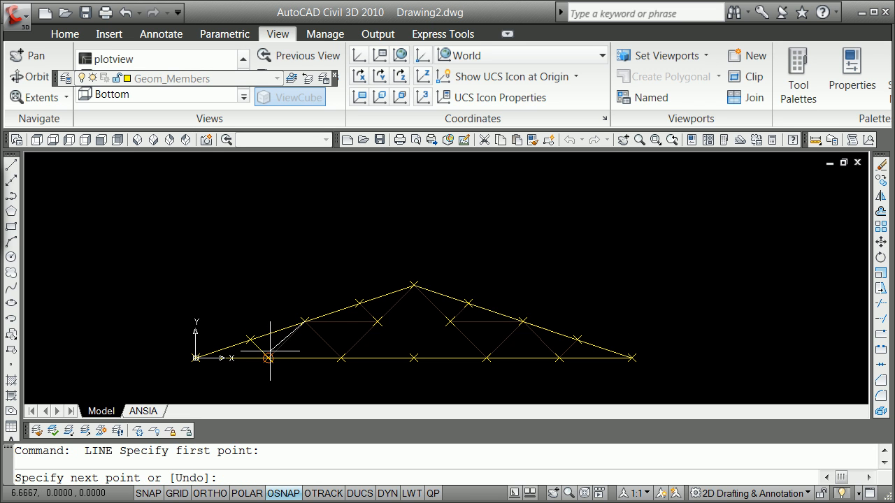
click(268, 357)
key(Return)
key(Return)
click(305, 322)
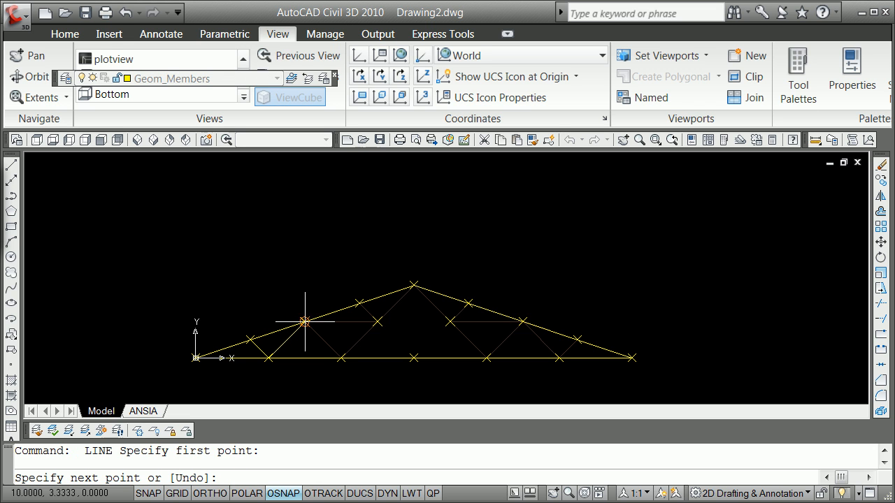
click(340, 357)
key(Return)
key(Return)
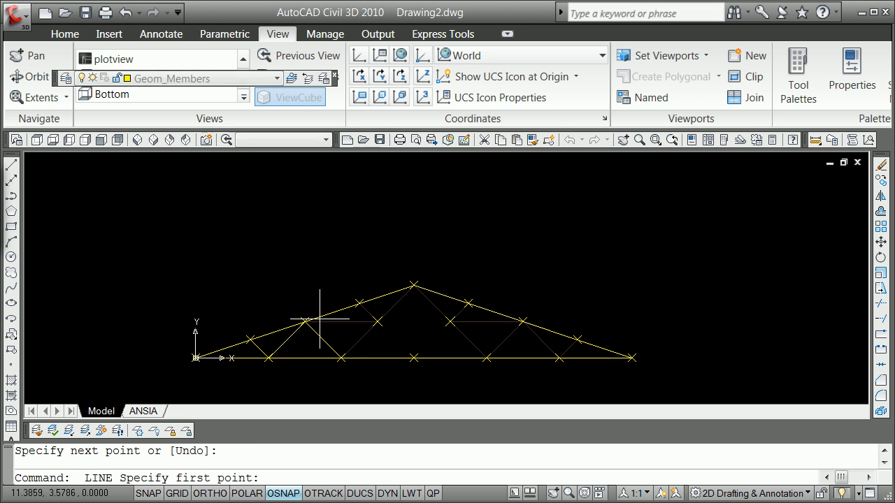
Step: Draw member lines to the left interior node from the left rafter's middle node and from its highest division node
click(307, 322)
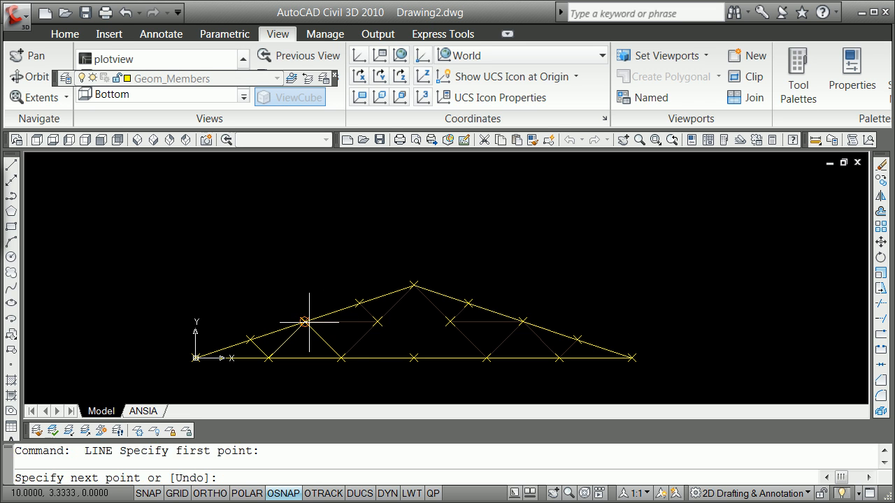
click(377, 321)
key(Return)
key(Return)
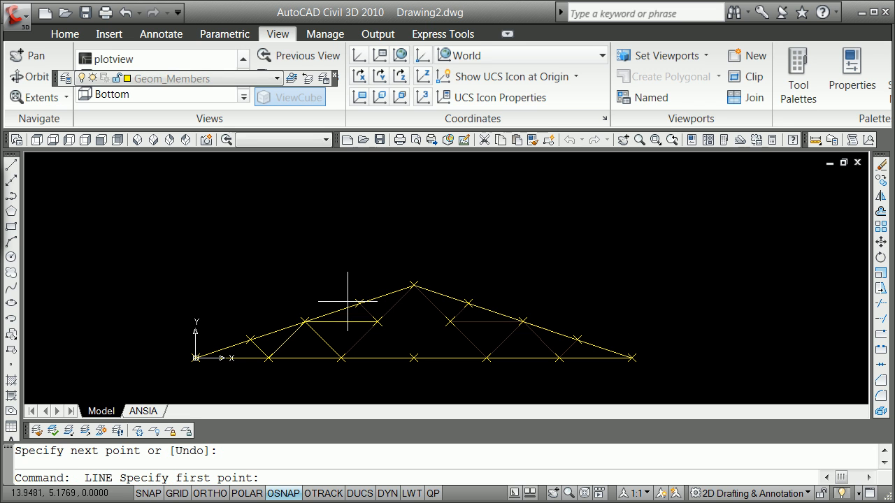
click(358, 302)
click(378, 321)
Step: Draw member lines from the right rafter's highest division node to the right interior node and from its middle node to the bottom chord's second node from the right support
key(Return)
key(Return)
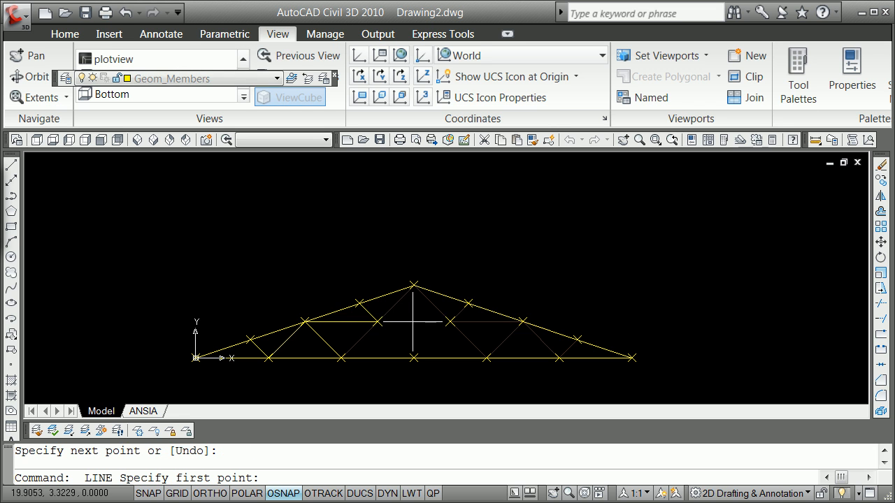
click(468, 303)
click(450, 322)
key(Return)
key(Return)
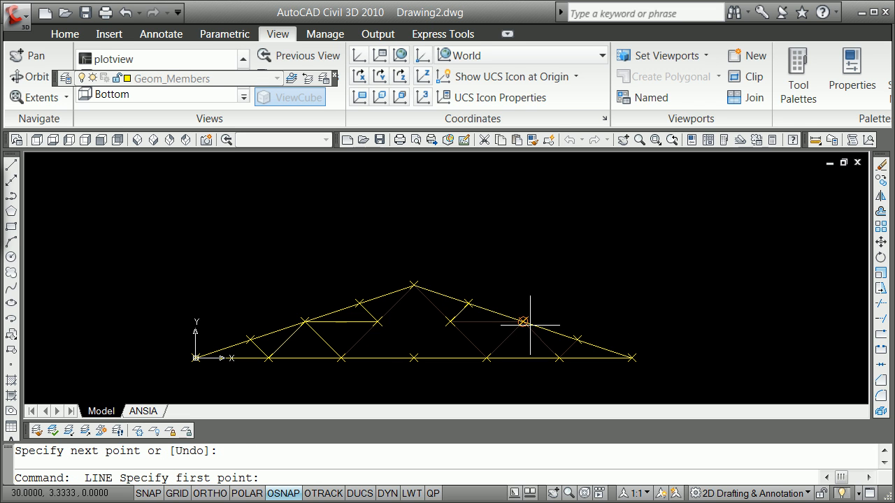
click(523, 322)
click(560, 358)
key(Return)
key(Return)
Step: Draw member lines from the right rafter's lowest division node and middle node to the bottom chord's first node beside the right support
click(577, 341)
click(559, 358)
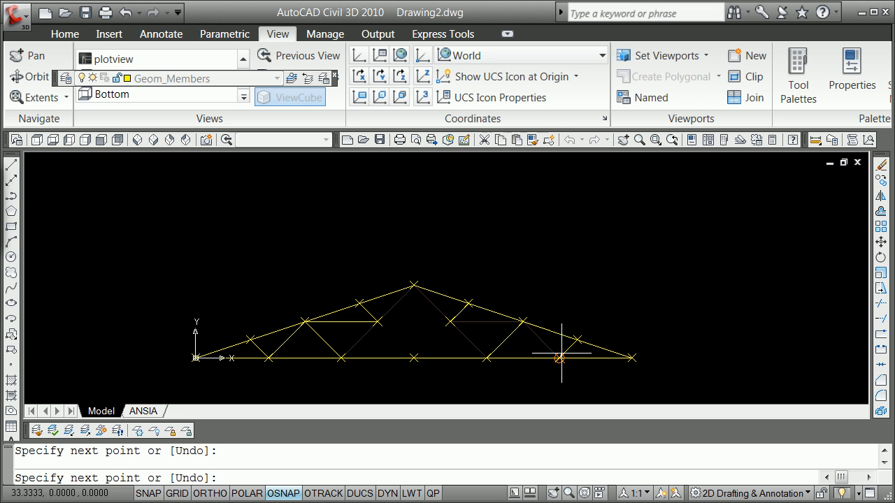
key(Return)
key(Return)
click(523, 322)
click(559, 358)
key(Return)
key(Return)
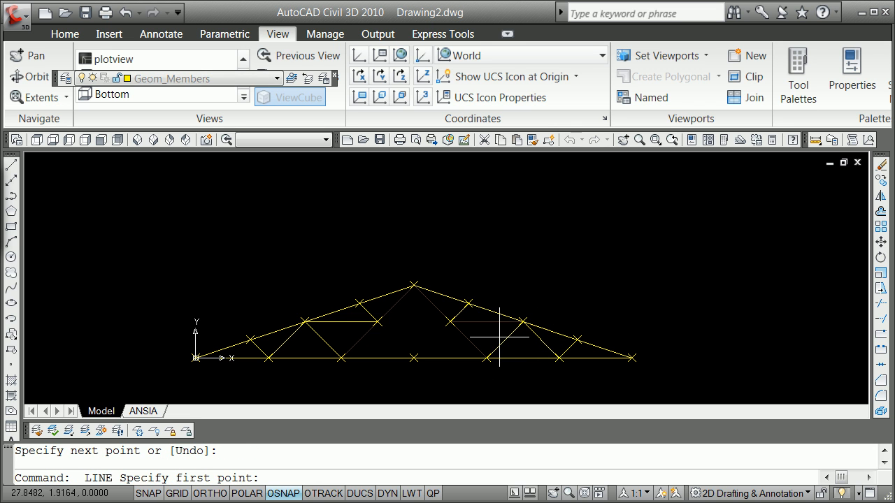
Step: Connect the right interior node with member lines to the right rafter's middle node and the bottom chord's second node from the right support
click(523, 322)
click(449, 321)
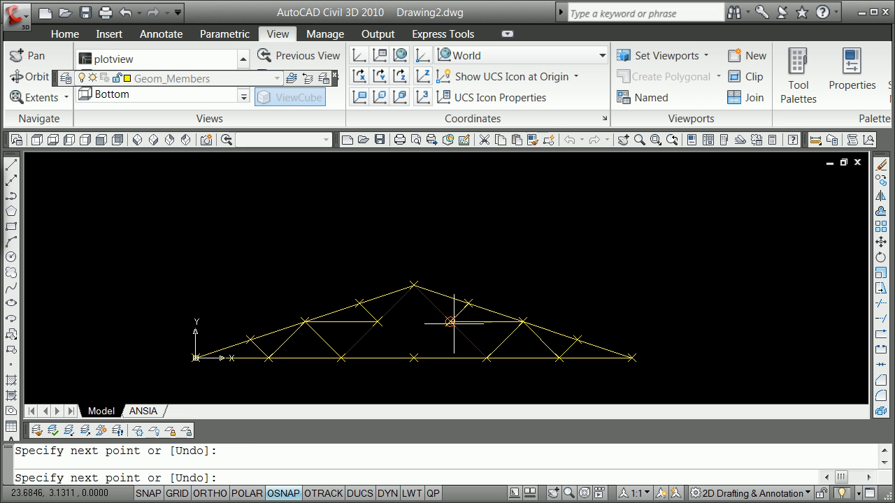
key(Return)
key(Return)
click(486, 358)
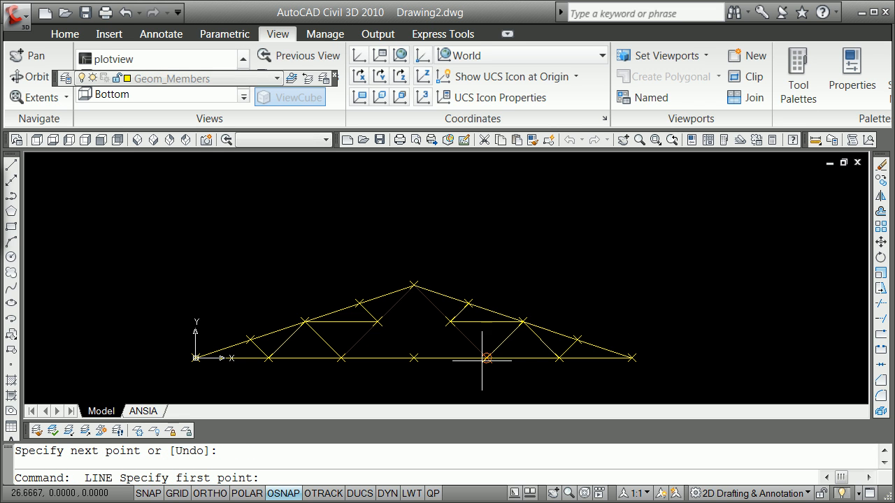
click(449, 321)
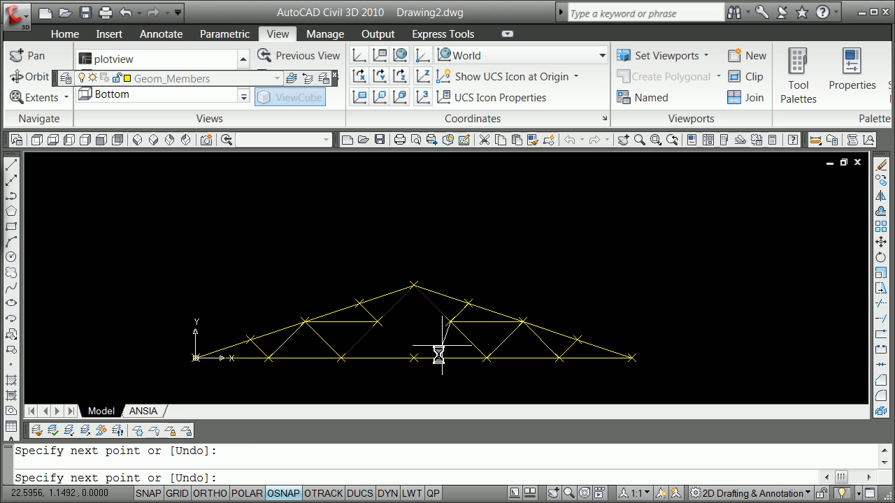
key(Return)
key(Return)
Step: Draw member lines from the bottom chord's center node to the right and left interior nodes
click(414, 358)
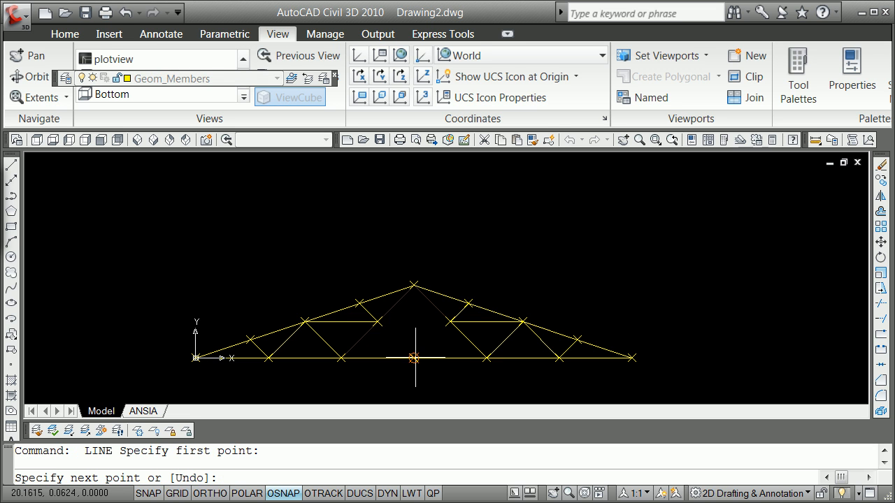
click(449, 321)
key(Return)
key(Return)
click(414, 358)
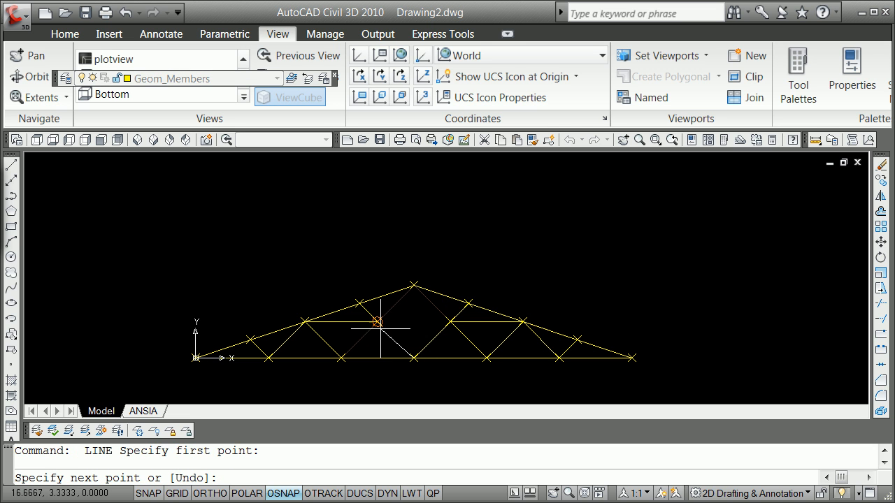
click(377, 321)
key(Return)
Step: Draw a member line from the bottom chord's second node from the left support to the left interior node
key(Return)
click(341, 357)
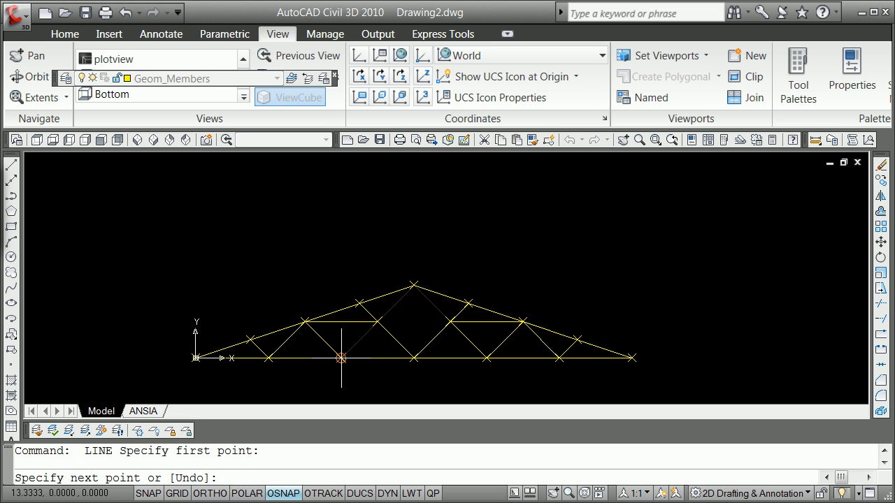
click(378, 321)
Step: Draw member lines from the apex node to the left and right interior nodes and end the Line command
key(Return)
key(Return)
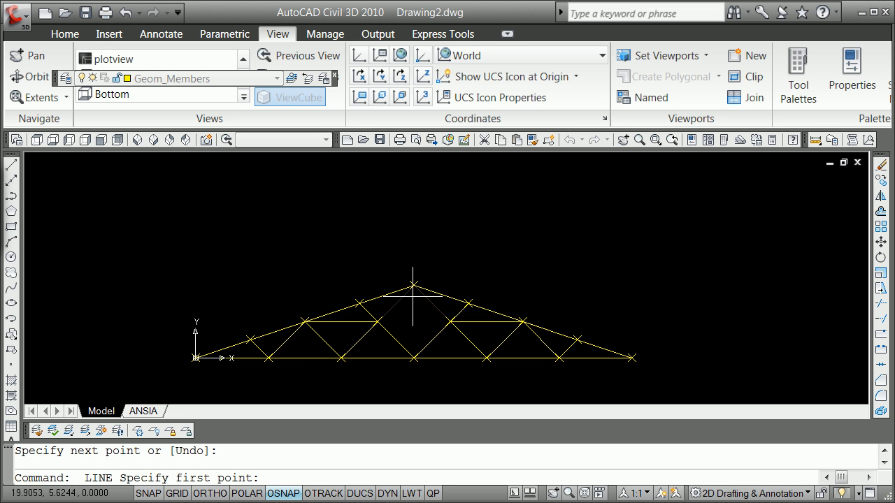
click(414, 286)
click(378, 321)
key(Return)
key(Return)
click(414, 285)
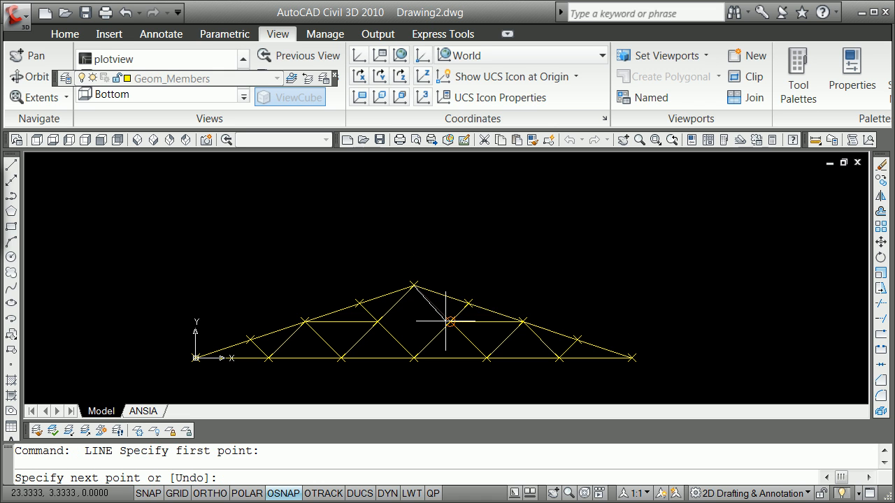
click(451, 321)
key(Return)
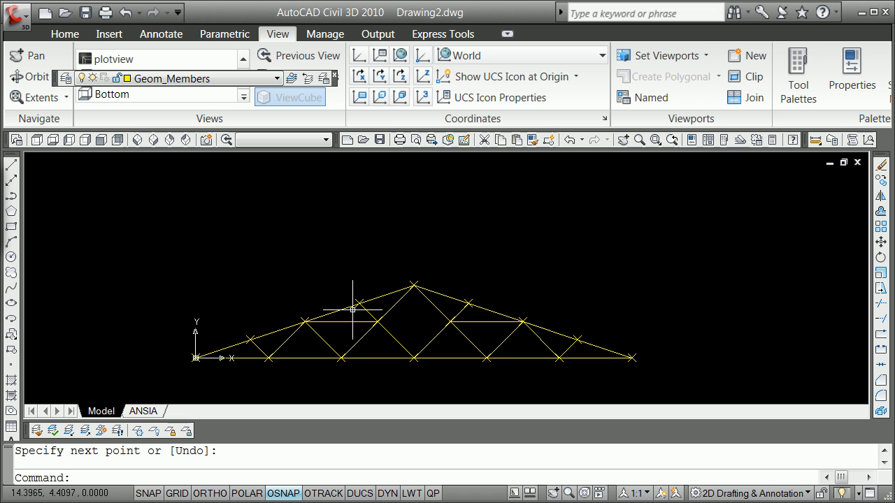
Step: Make Force_Applied the current layer
scroll(357, 315, up, 2)
scroll(358, 315, down, 3)
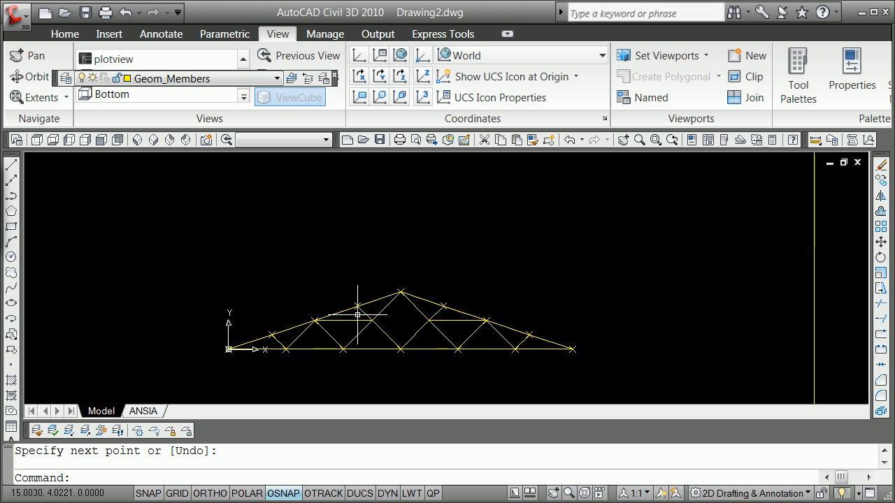
scroll(357, 319, up, 1)
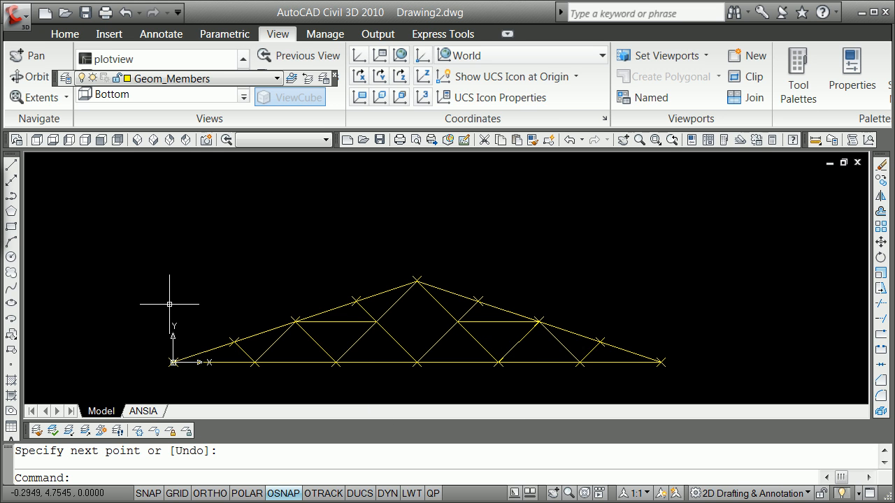
click(277, 78)
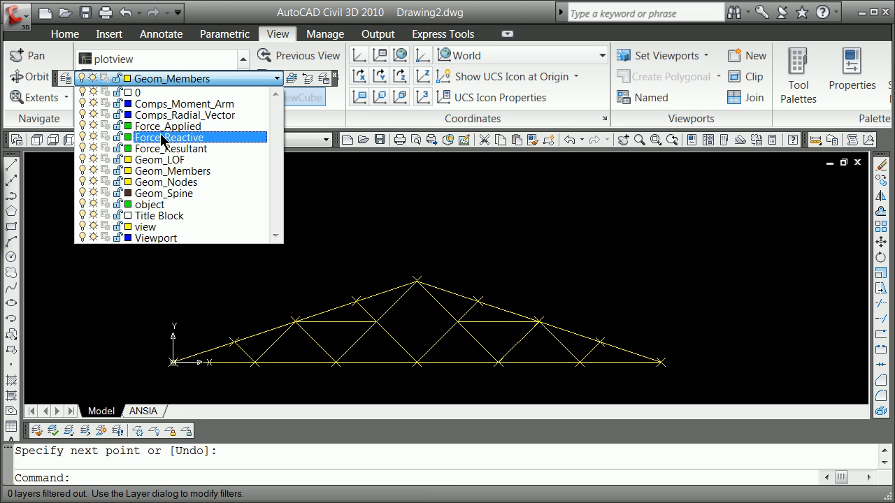
click(162, 127)
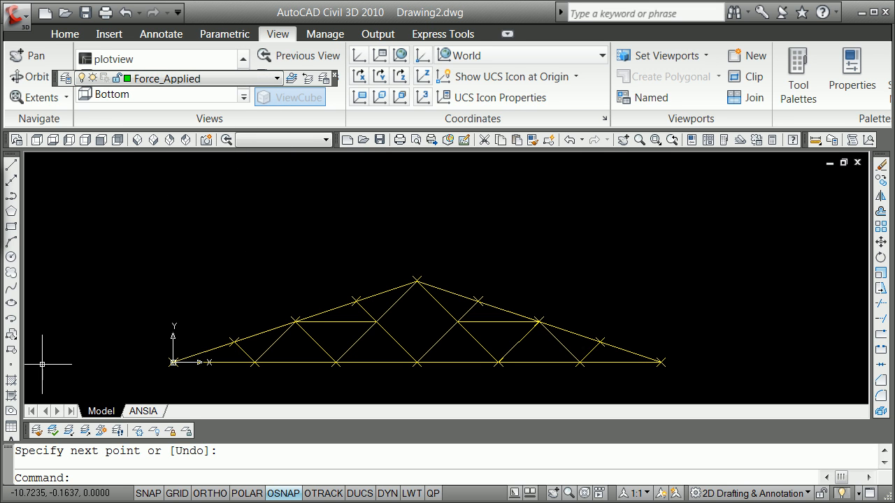
Step: With Node snap and Ortho on, draw a 1-unit line straight down from the left rafter's highest division node
text(line)
key(Return)
text(ecify first point: e)
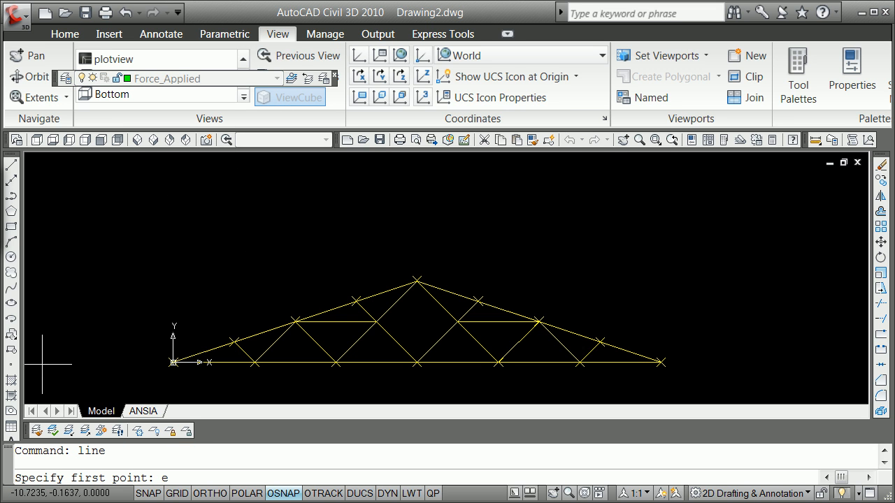
text(ode)
key(Return)
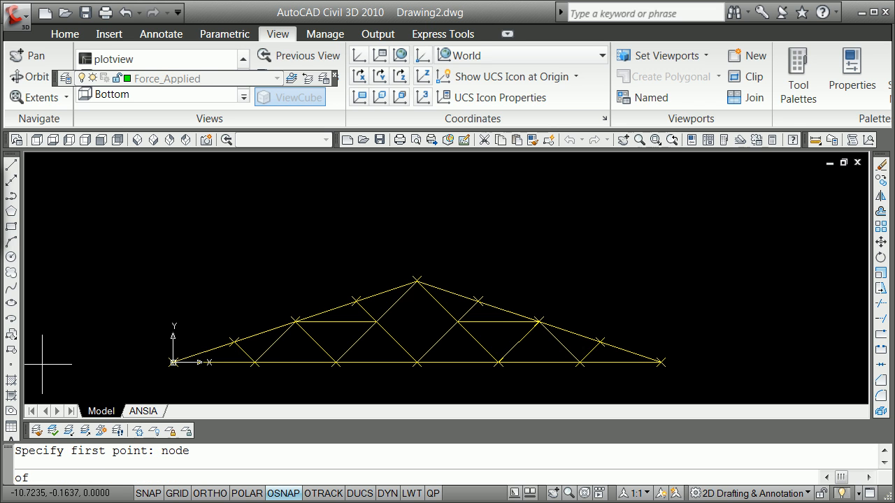
click(358, 307)
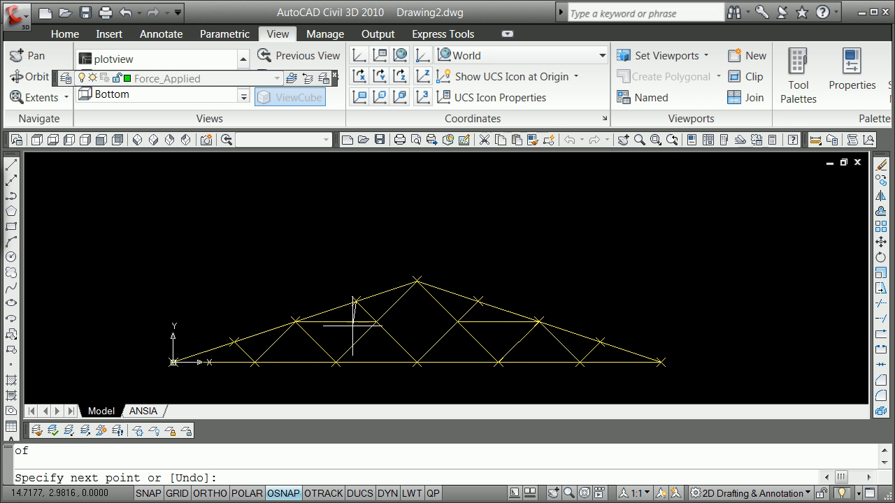
key(F8)
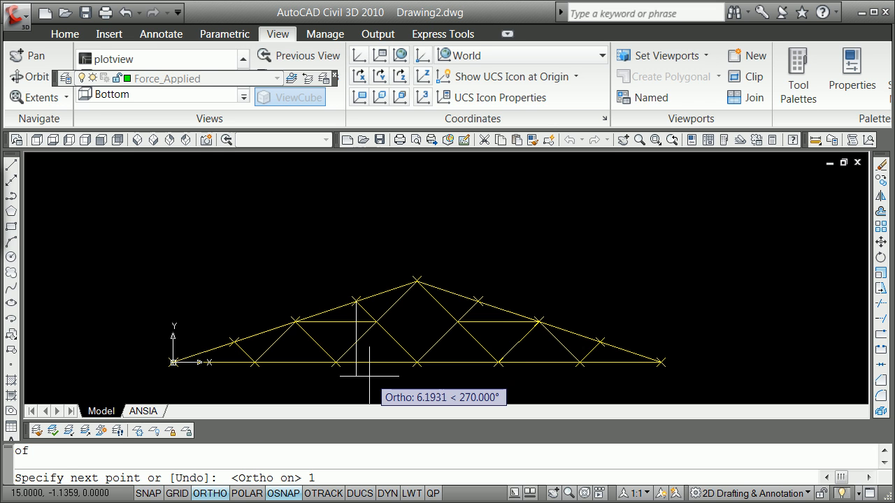
text(1)
key(Return)
key(Return)
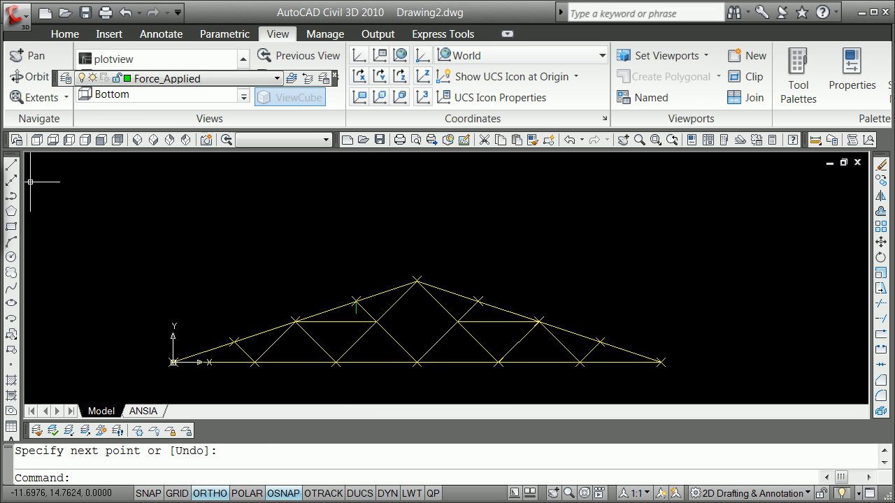
Step: Using Node snap, draw a 1-unit line straight down from the bottom chord's second node from the left support
click(11, 165)
shift+right_click(80, 198)
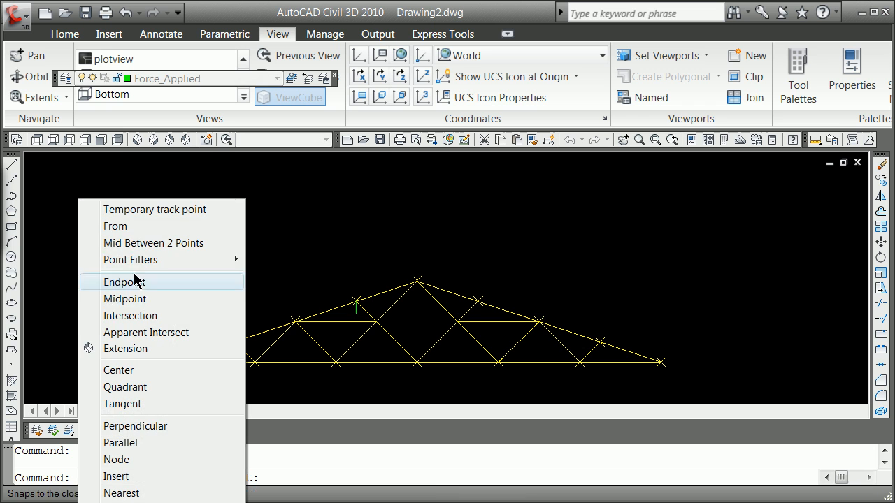
click(158, 459)
click(337, 364)
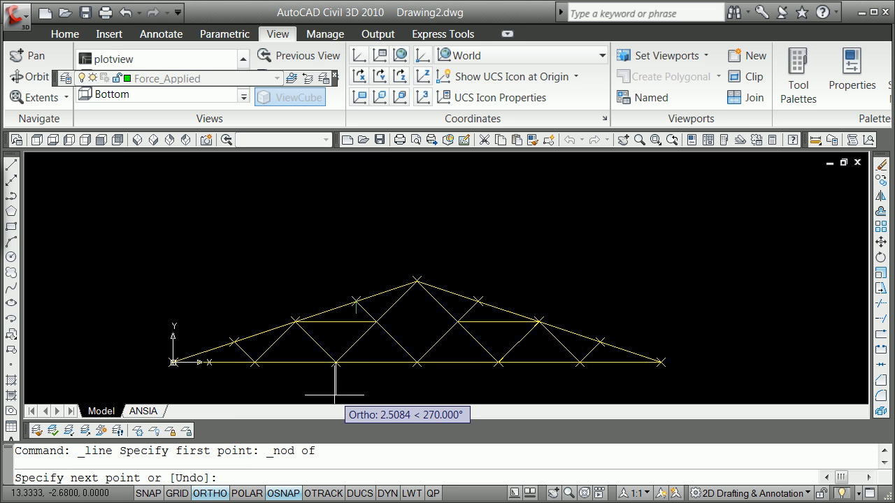
text(1)
key(Return)
key(Return)
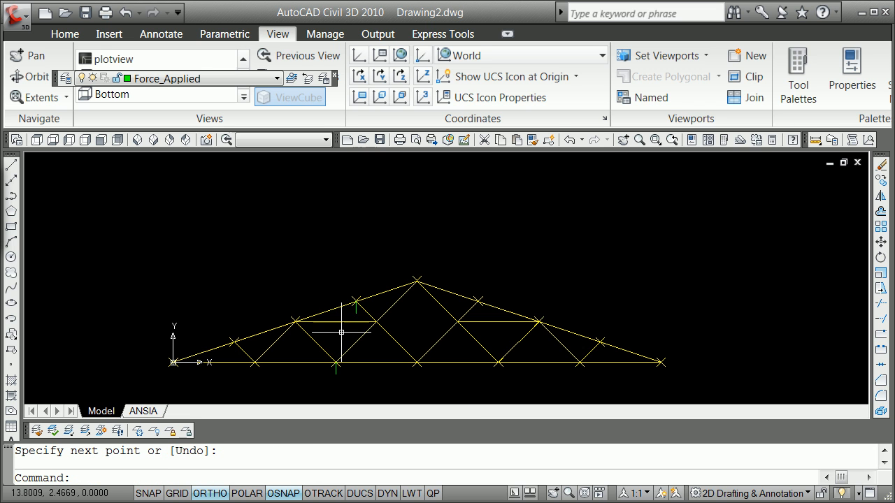
Step: Make Force_Reactive the current layer
scroll(321, 371, up, 2)
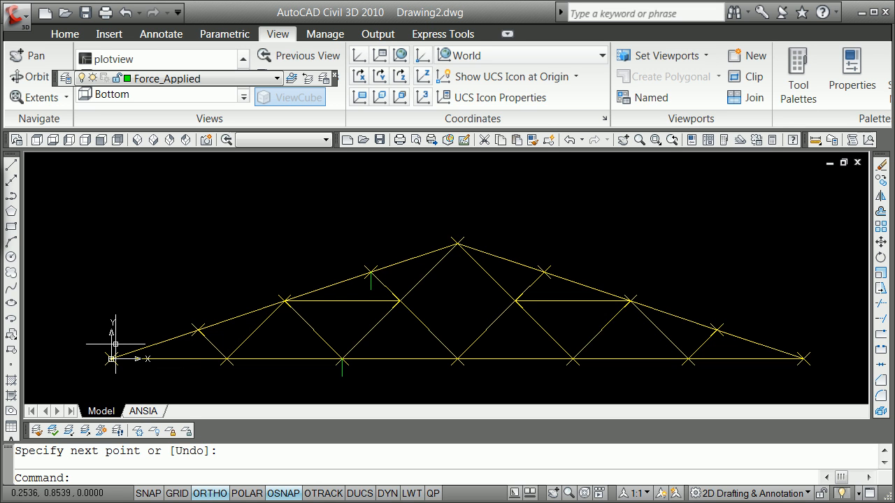
scroll(115, 344, down, 2)
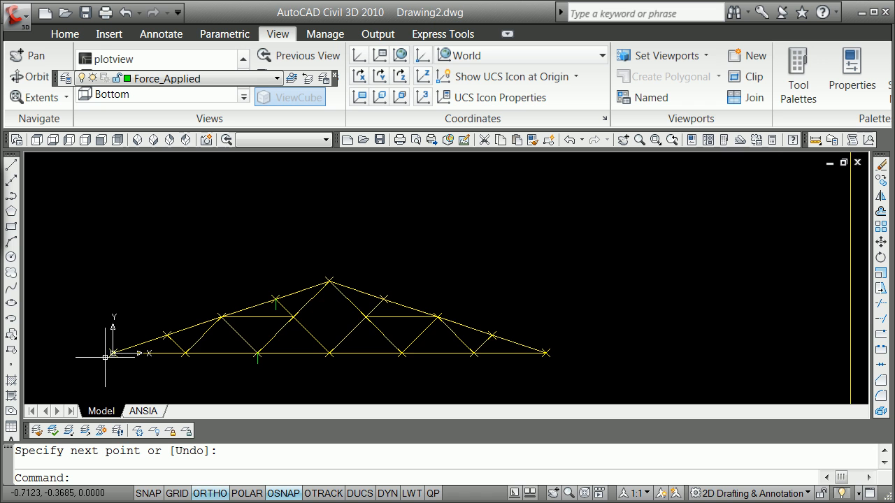
scroll(114, 354, up, 2)
scroll(114, 354, up, 2)
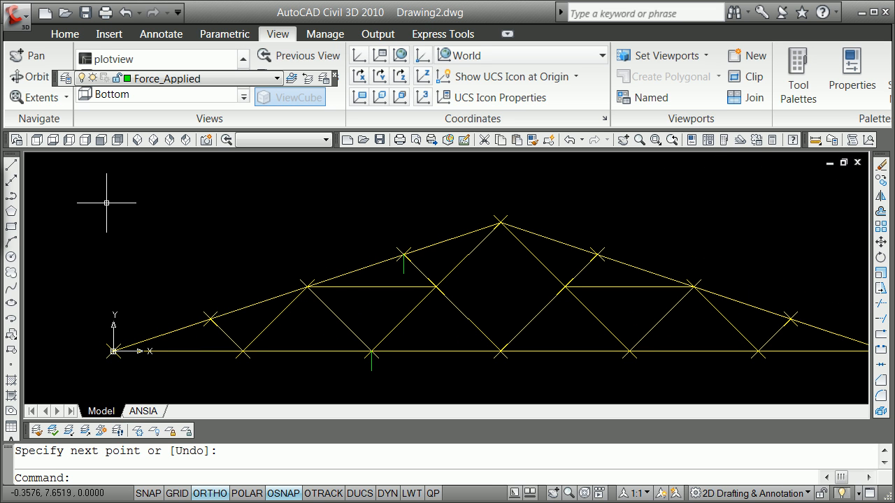
click(277, 80)
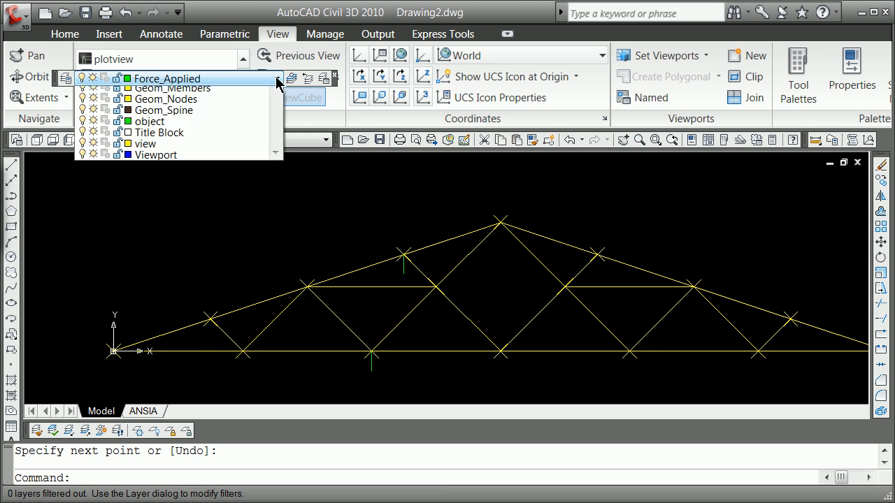
click(197, 138)
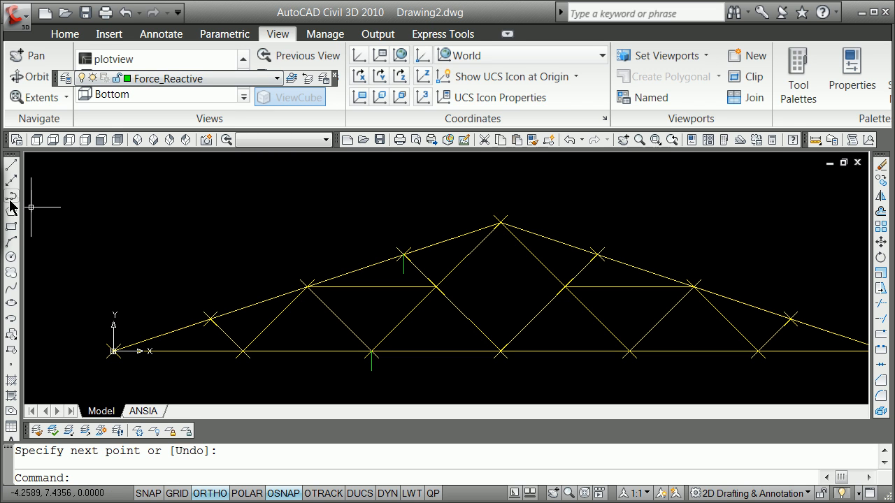
Step: With Ortho on, draw a 1-unit line straight up from the left support node
click(12, 165)
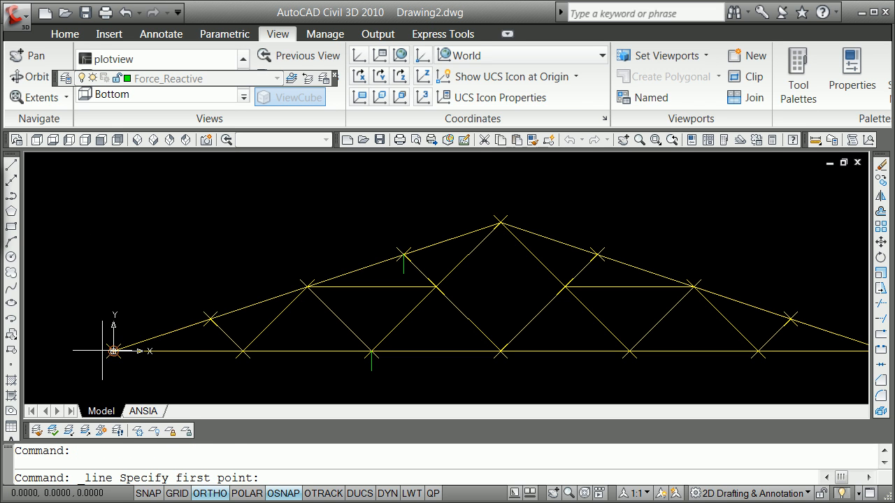
click(113, 351)
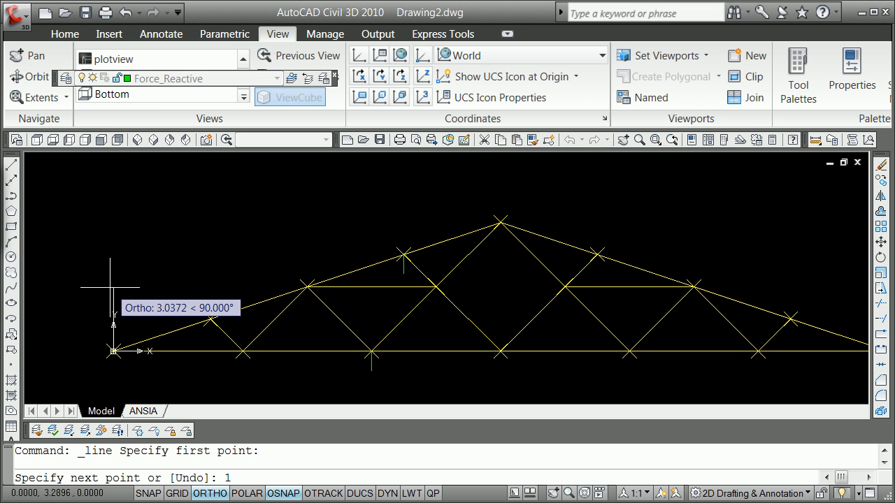
text(1)
key(Return)
key(Return)
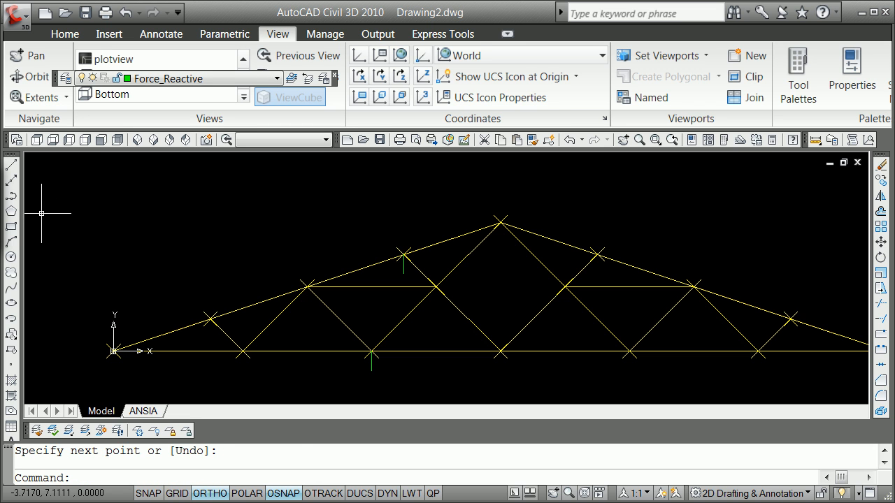
Step: Using an Endpoint snap, draw a 1-unit horizontal line from the left support toward the truss interior
click(12, 165)
shift+right_click(134, 257)
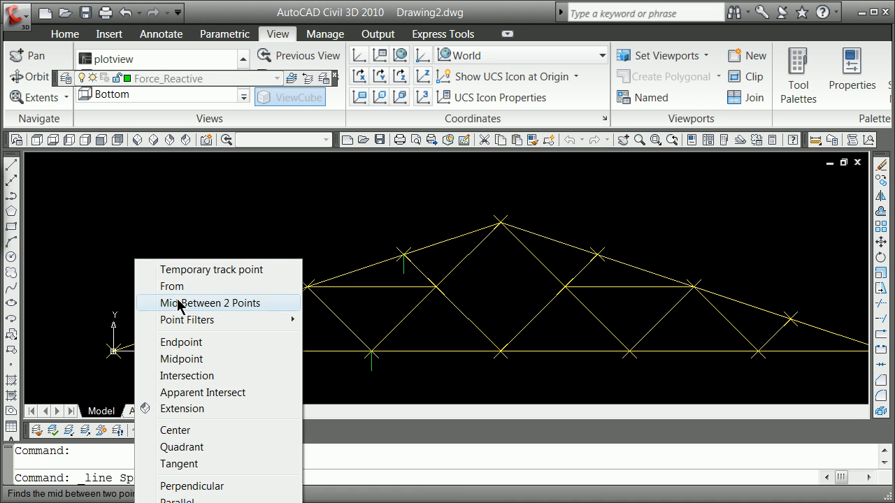
click(198, 343)
click(140, 342)
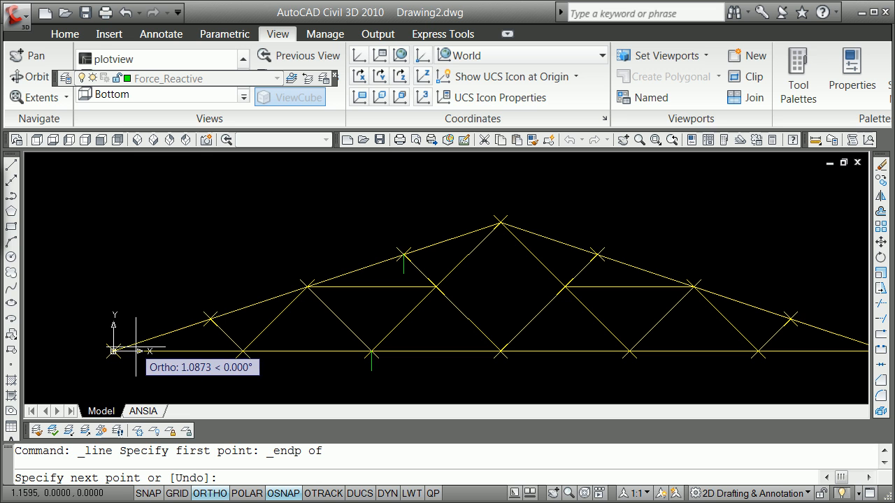
text(1)
key(Return)
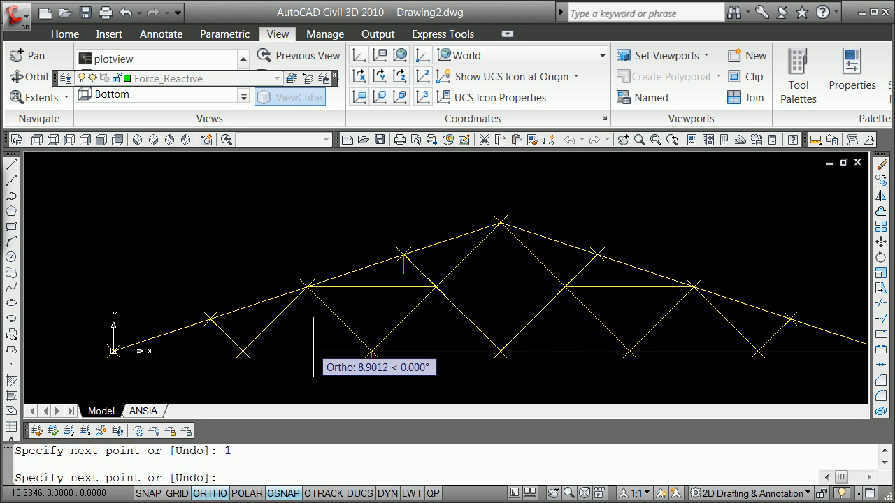
scroll(312, 347, down, 2)
key(Return)
Step: Draw a 1-unit line straight up from the right support node
scroll(650, 350, down, 2)
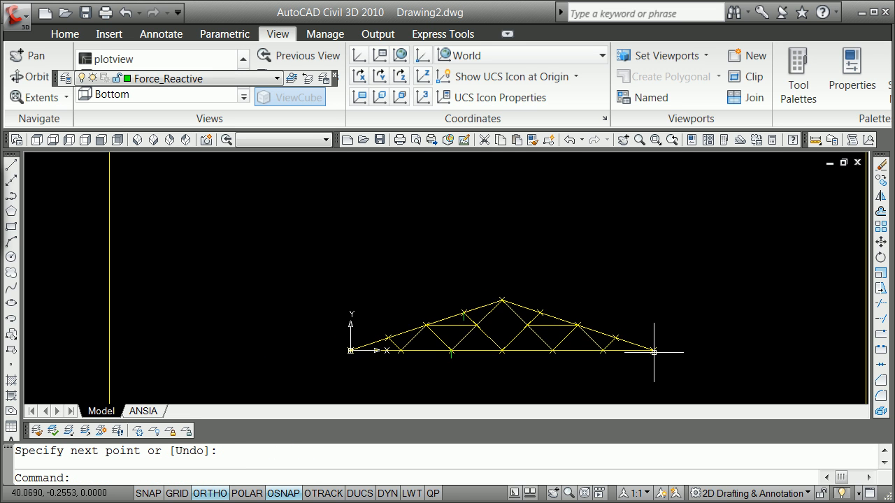
scroll(645, 350, up, 5)
key(Return)
click(637, 348)
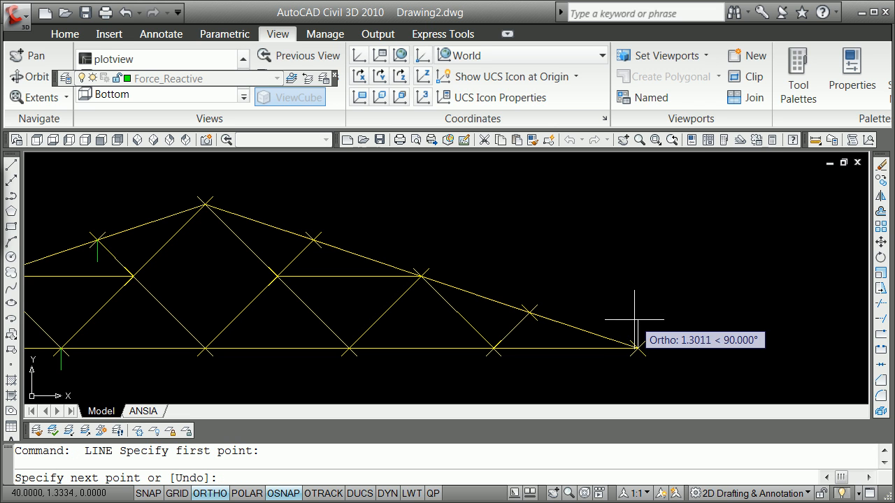
text(1)
key(Return)
key(Return)
scroll(585, 337, down, 2)
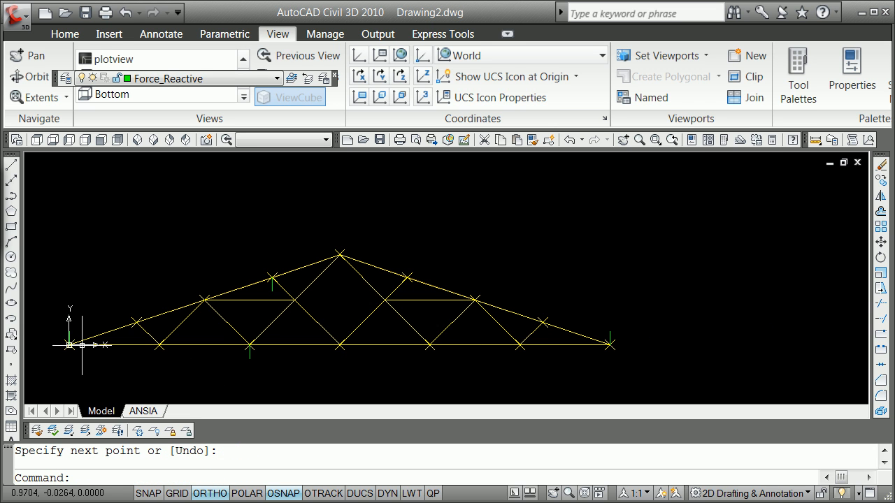
scroll(88, 334, up, 2)
scroll(244, 350, down, 2)
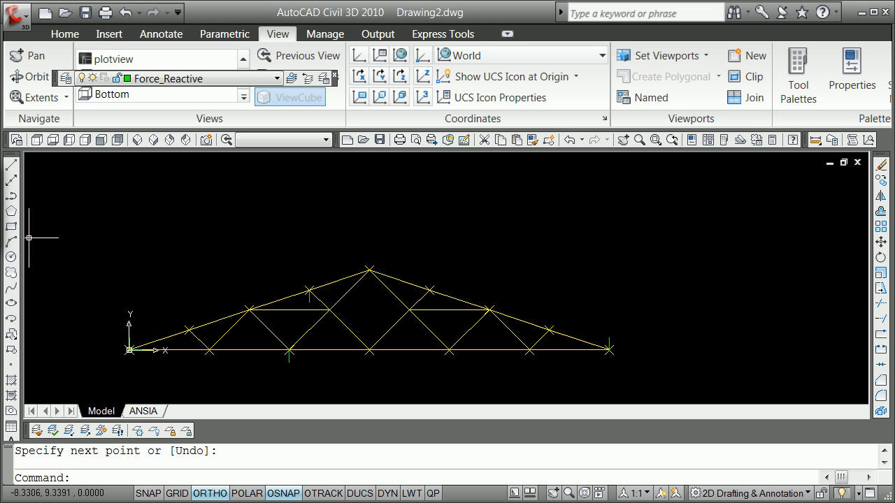
right_click(12, 161)
click(362, 230)
click(362, 228)
click(363, 229)
click(362, 226)
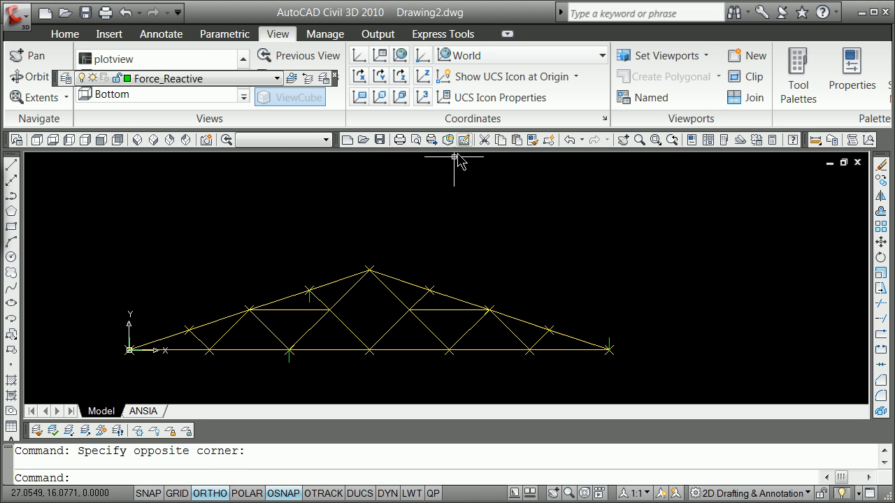
Step: Undock the Inquiry and Layers II toolbars into the drawing area and place the Layers toolbar above the Layers II toolbar
mouse_move(358, 155)
mouse_down()
mouse_move(759, 189)
mouse_move(817, 160)
mouse_move(815, 149)
mouse_move(672, 208)
mouse_move(547, 194)
mouse_up()
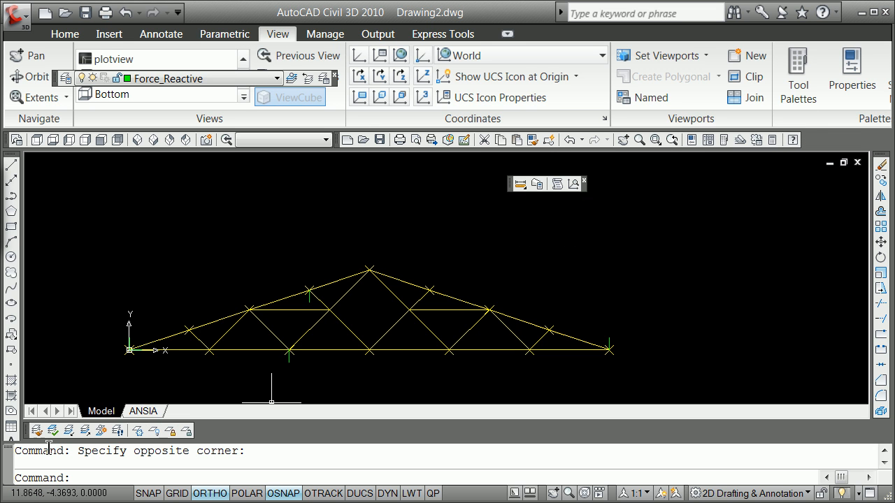
drag(29, 435, 158, 228)
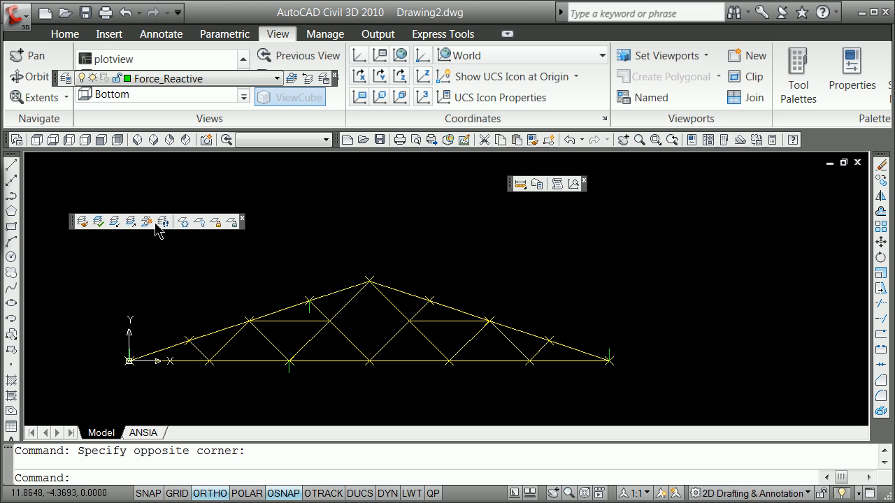
right_click(75, 231)
click(117, 205)
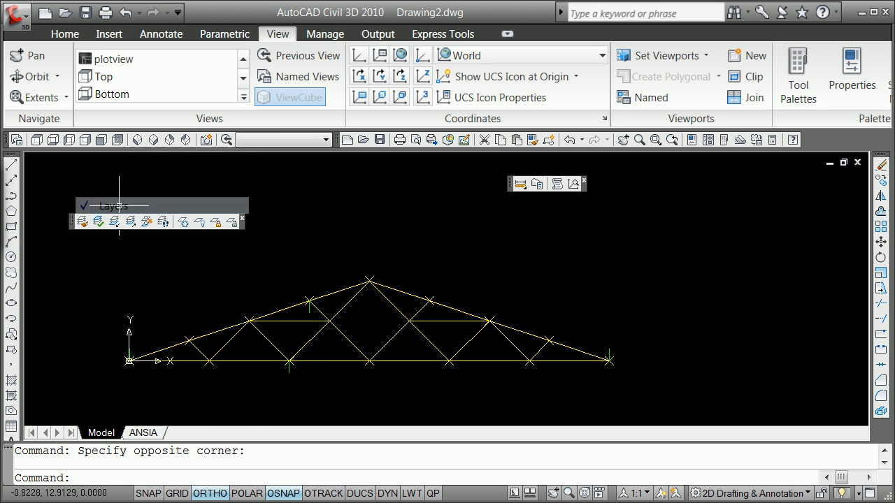
right_click(73, 231)
click(109, 205)
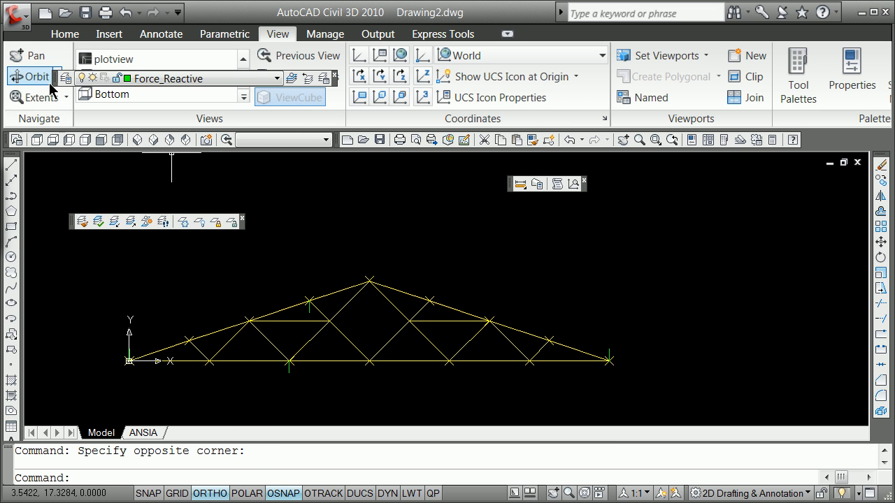
drag(57, 78, 69, 184)
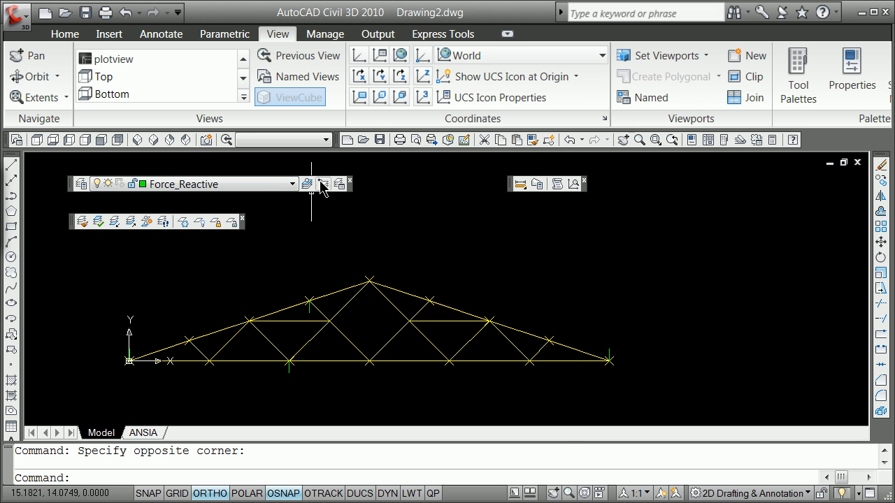
Step: Save the current layer settings as a new layer state named allon
click(341, 185)
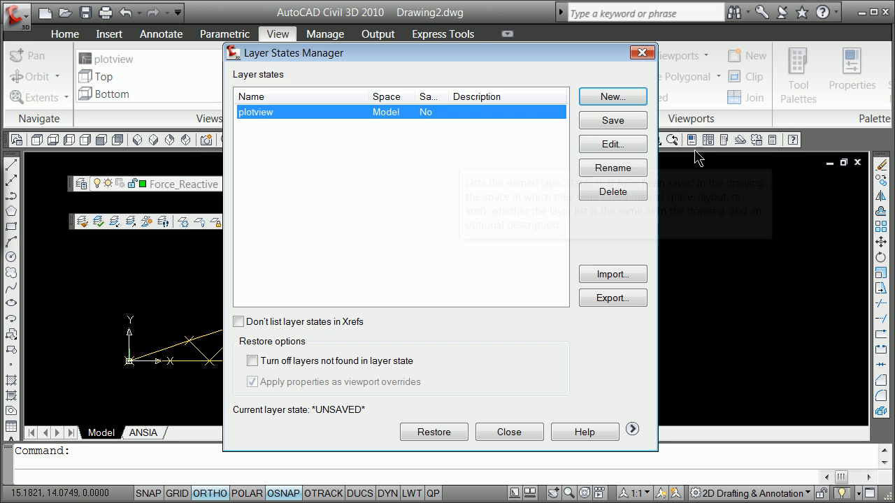
click(625, 102)
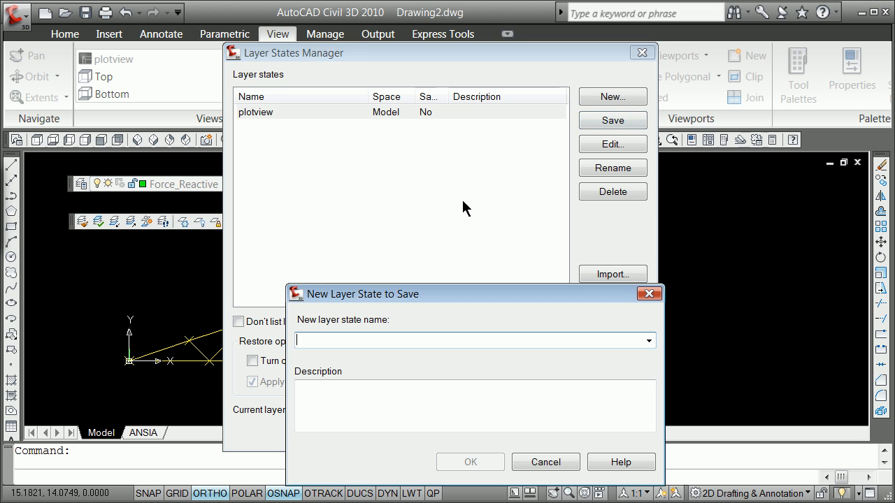
text(allon)
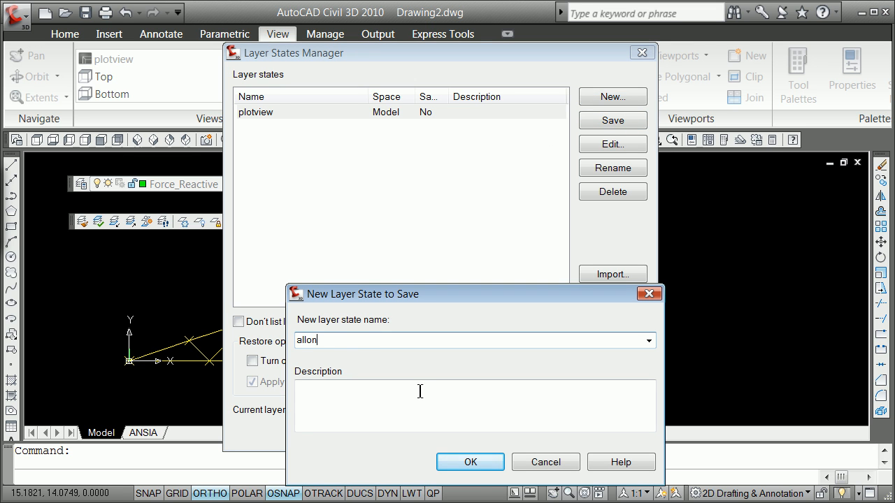
click(471, 463)
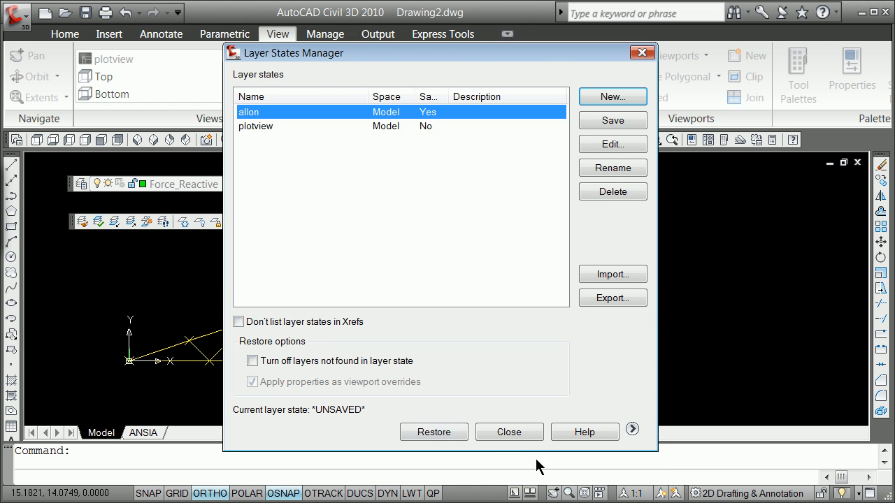
click(517, 435)
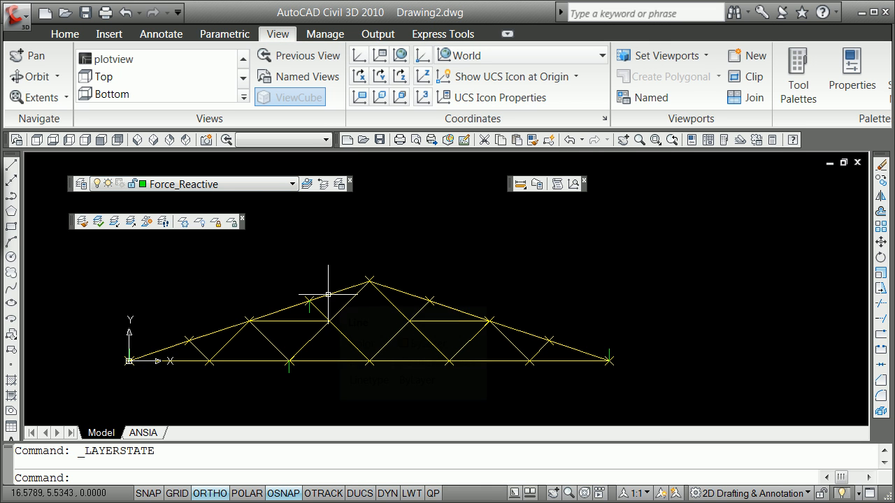
Step: Freeze the Geom_Members, Geom_Spine and Geom_Nodes layers by picking a member, the spine and a node of the truss
mouse_move(328, 294)
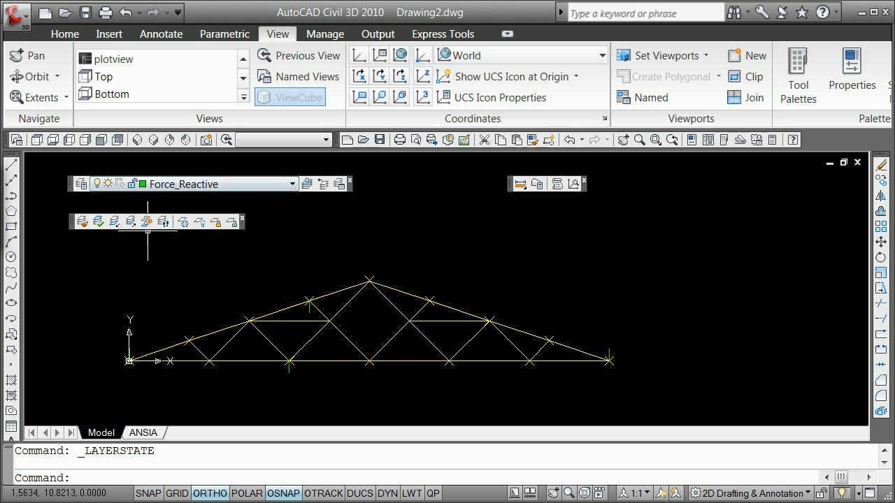
click(182, 223)
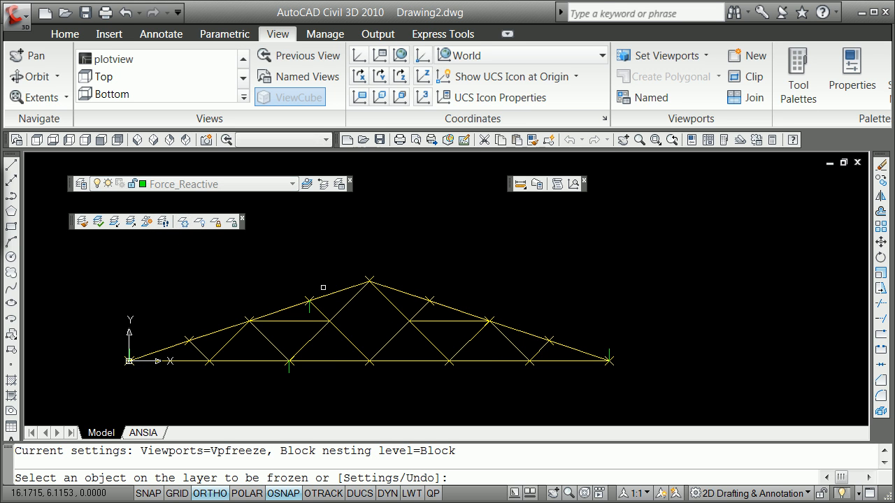
click(327, 294)
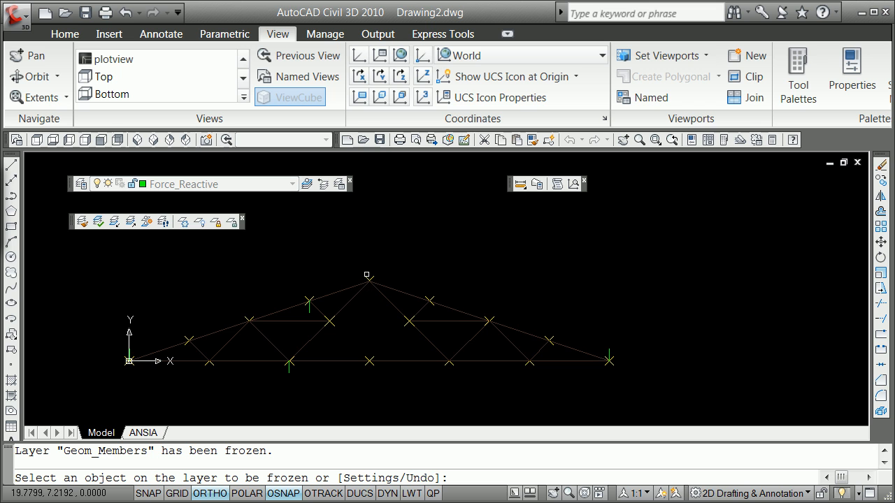
click(353, 283)
click(364, 277)
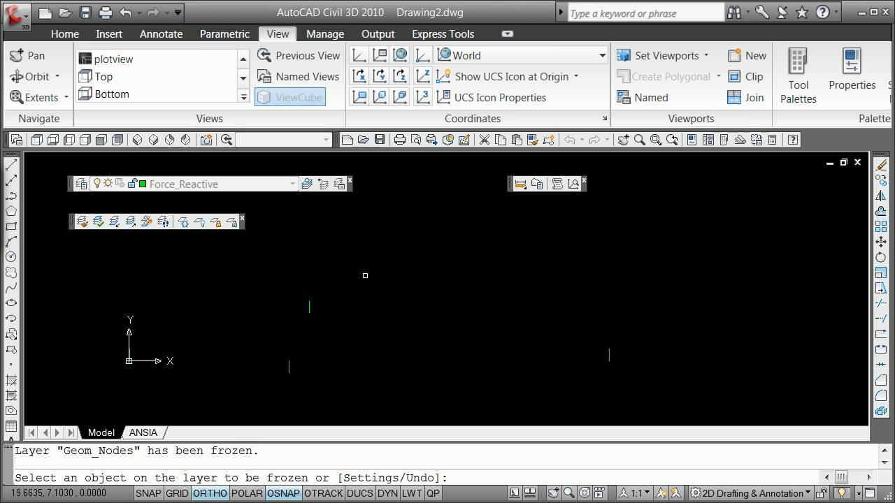
key(Return)
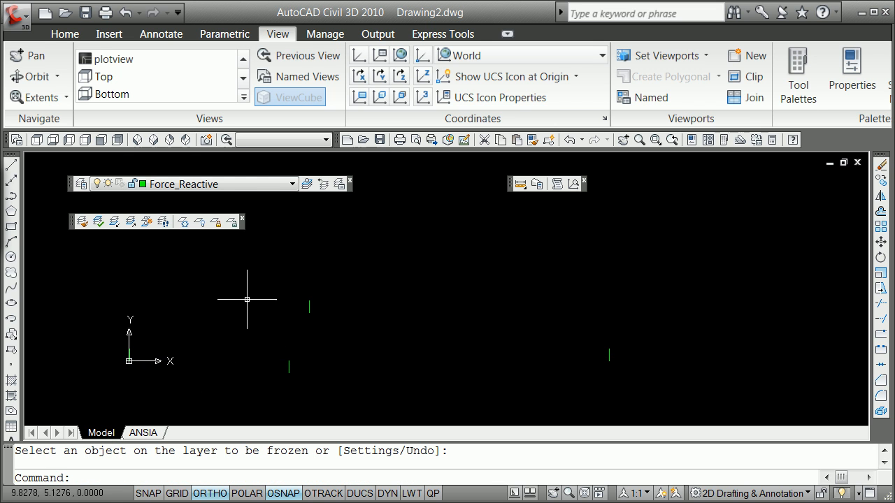
Step: On the Comps_Radial_Vector layer, draw a line from the left support to the upper endpoint of the bottom chord's applied force, using Endpoint snaps
click(293, 186)
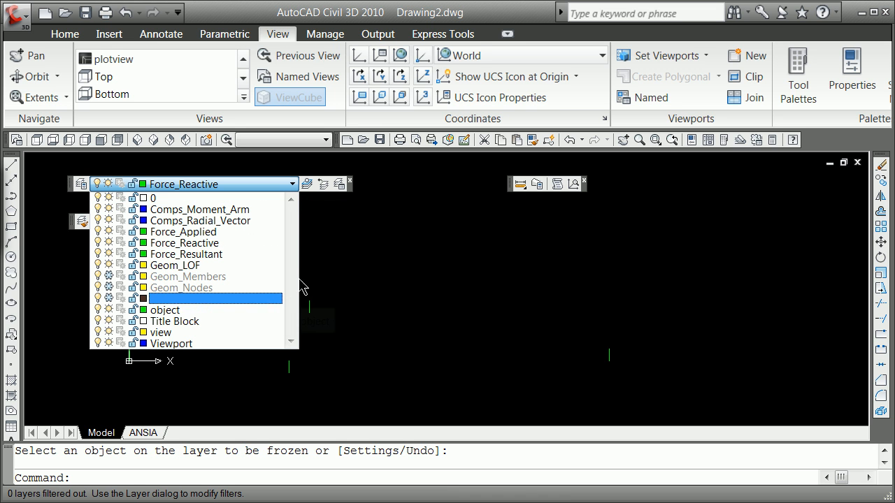
click(161, 221)
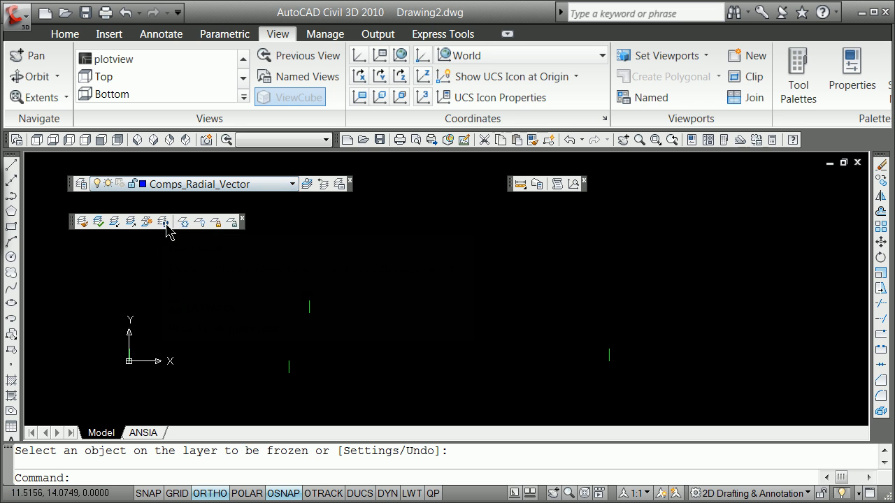
click(11, 165)
shift+right_click(142, 279)
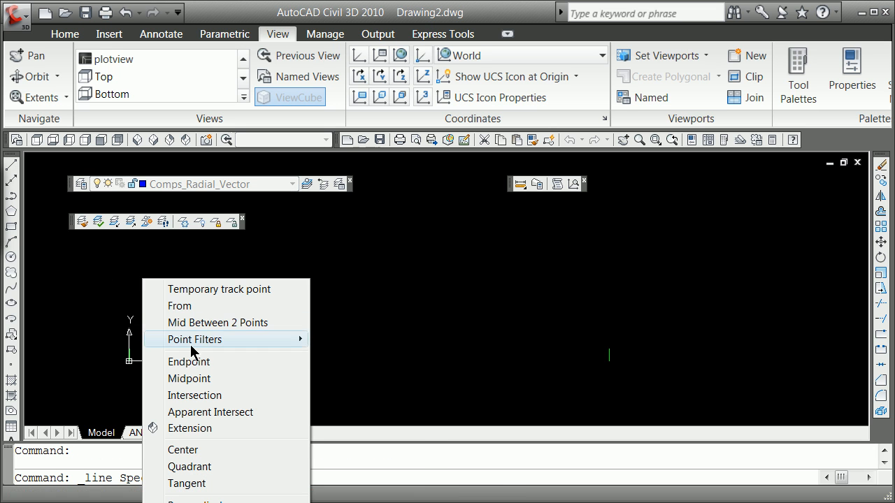
click(192, 362)
click(128, 361)
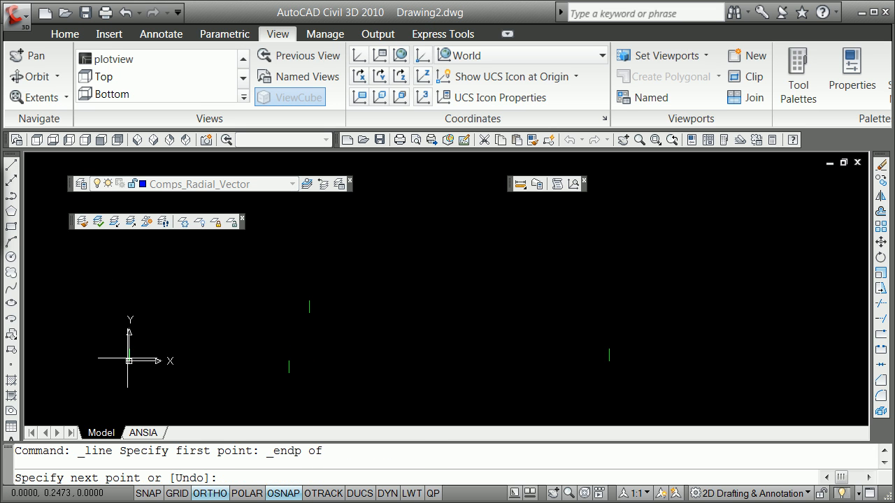
shift+right_click(228, 332)
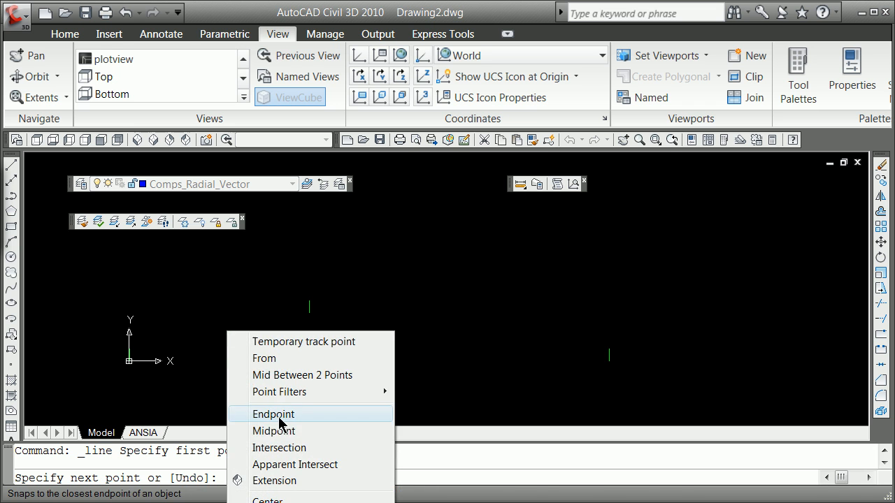
click(280, 414)
click(286, 362)
key(Return)
key(Return)
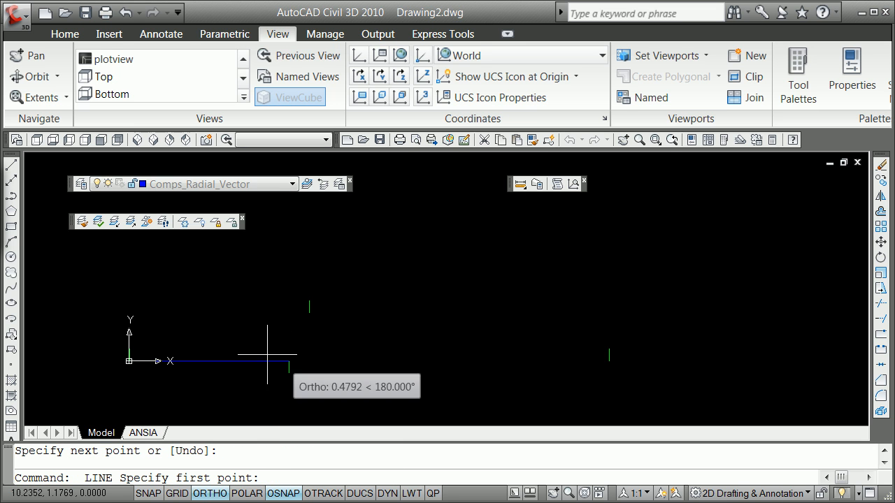
Step: Draw a second radial vector from the left support to the upper endpoint of the rafter's applied force, using Endpoint snaps
shift+right_click(158, 280)
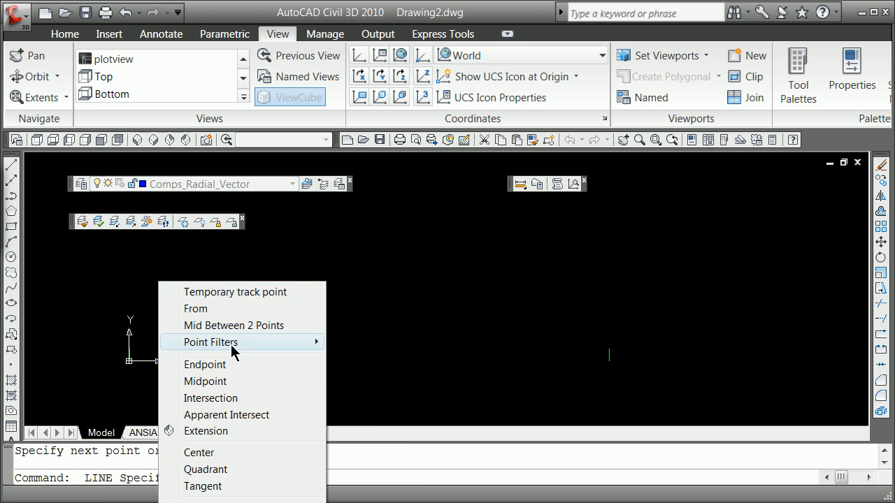
click(238, 366)
click(136, 361)
shift+right_click(234, 294)
click(278, 376)
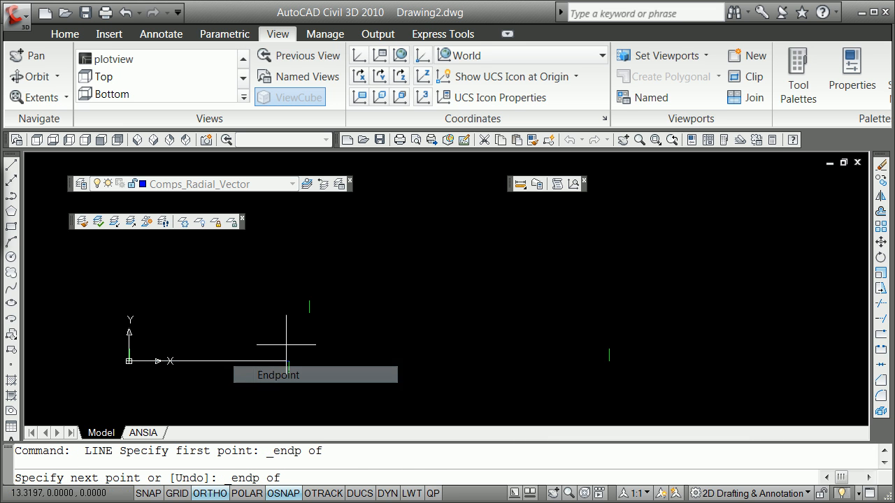
click(303, 303)
key(Return)
key(Return)
Step: Draw a radial vector from the right support to the upper endpoint of the rafter's applied force, using Endpoint snaps
shift+right_click(441, 296)
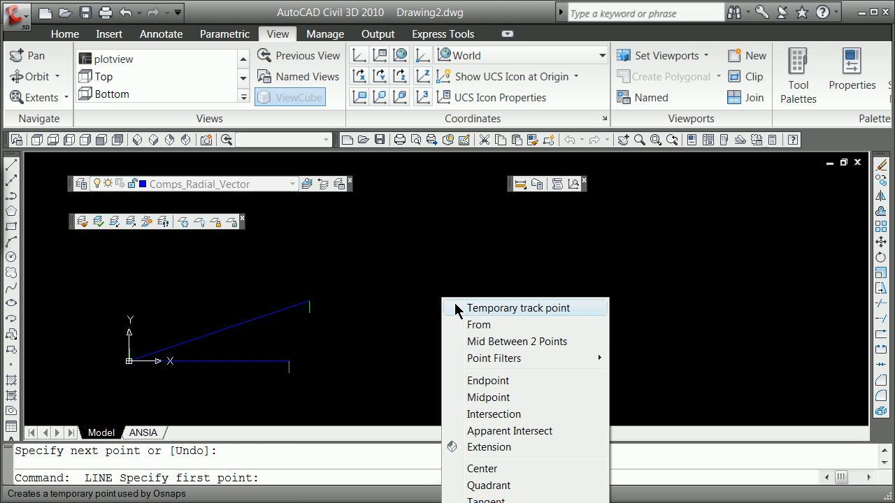
click(506, 383)
click(609, 361)
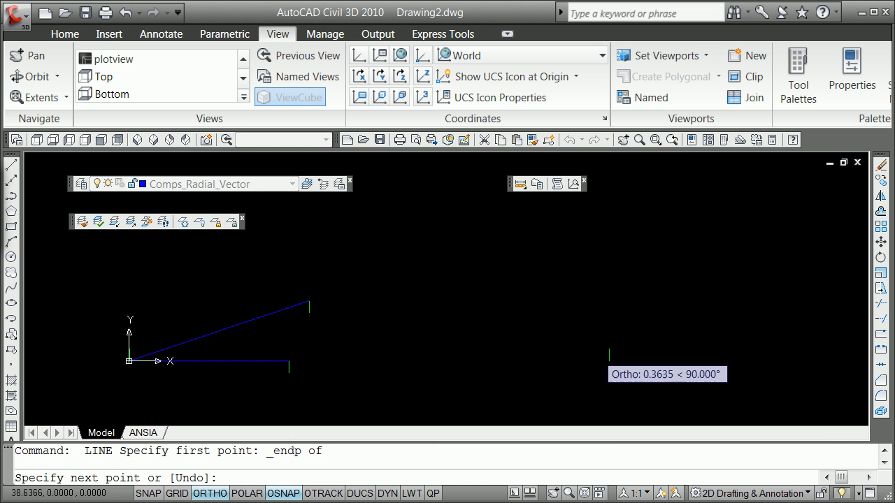
shift+right_click(429, 296)
click(471, 381)
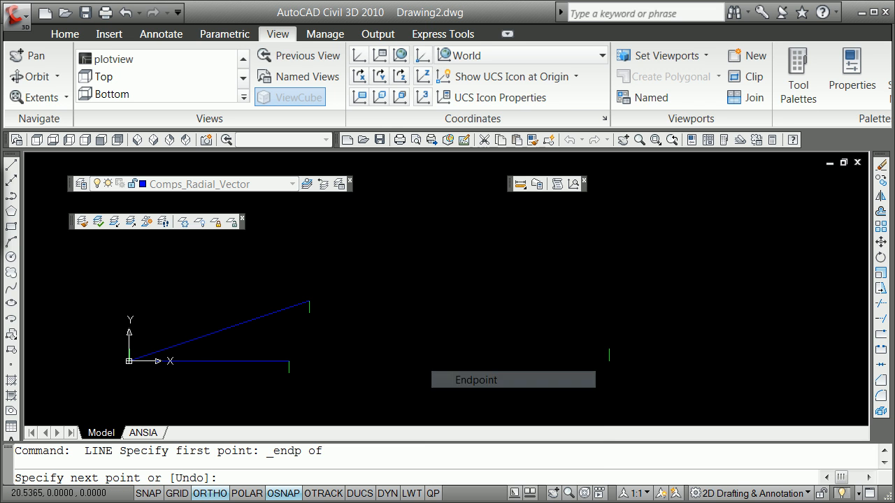
click(310, 302)
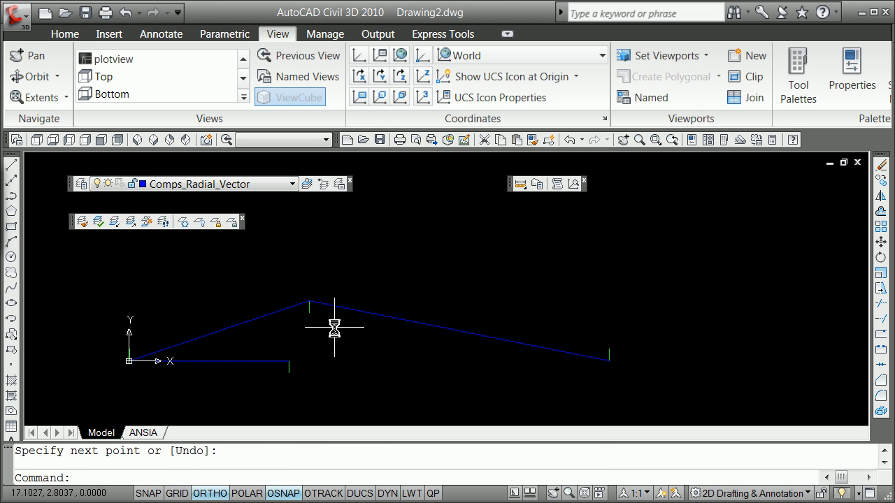
Step: Turn Ortho off and draw a line from the right support to the upper endpoint of the bottom chord's applied force, using Endpoint snaps
key(F8)
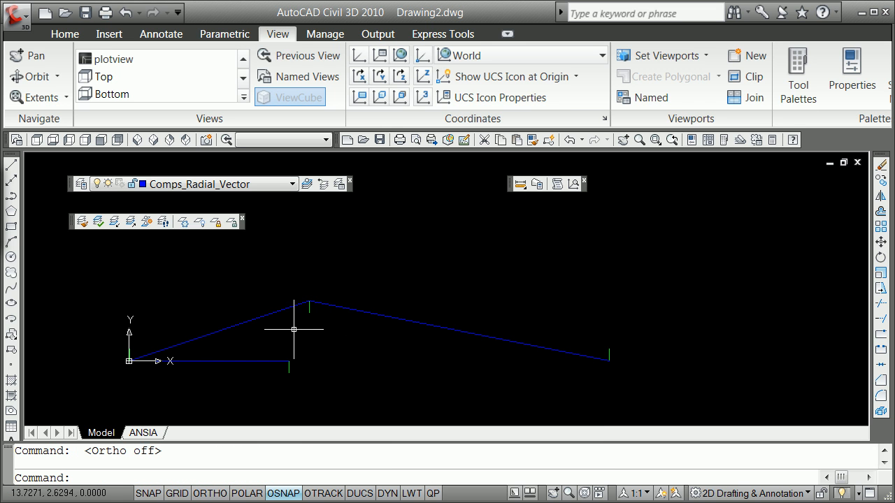
click(12, 170)
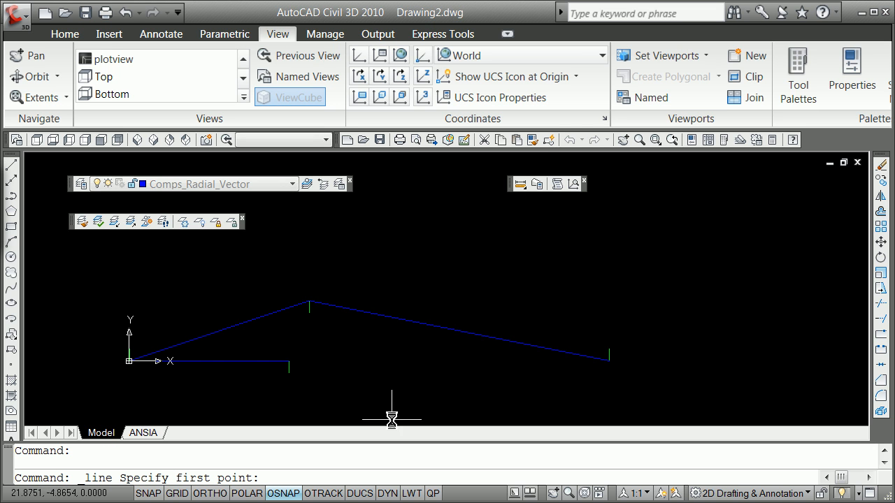
shift+right_click(416, 396)
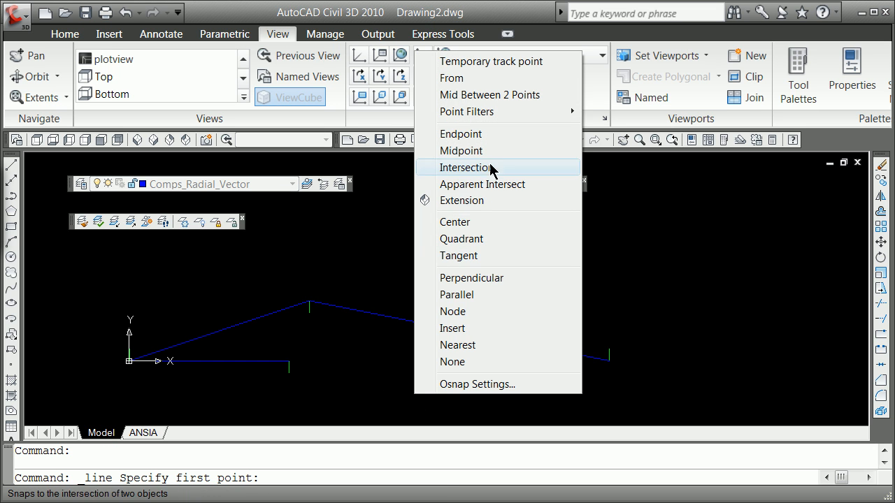
click(486, 135)
click(607, 355)
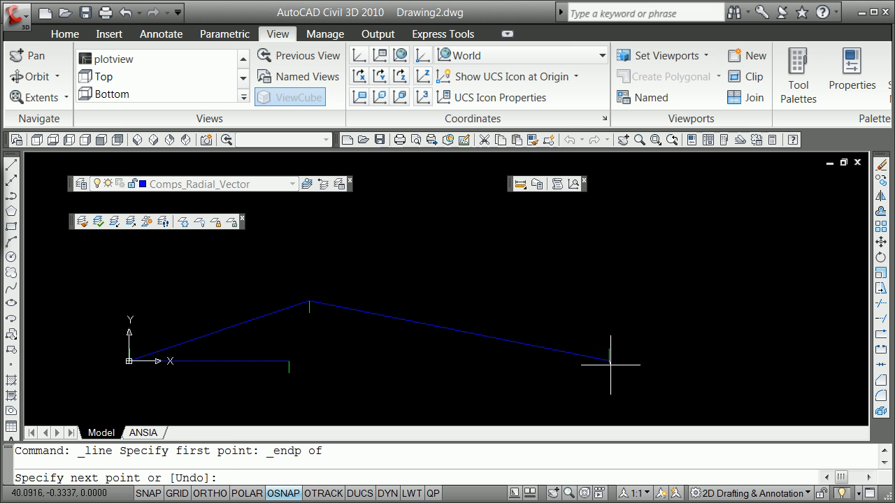
shift+right_click(410, 375)
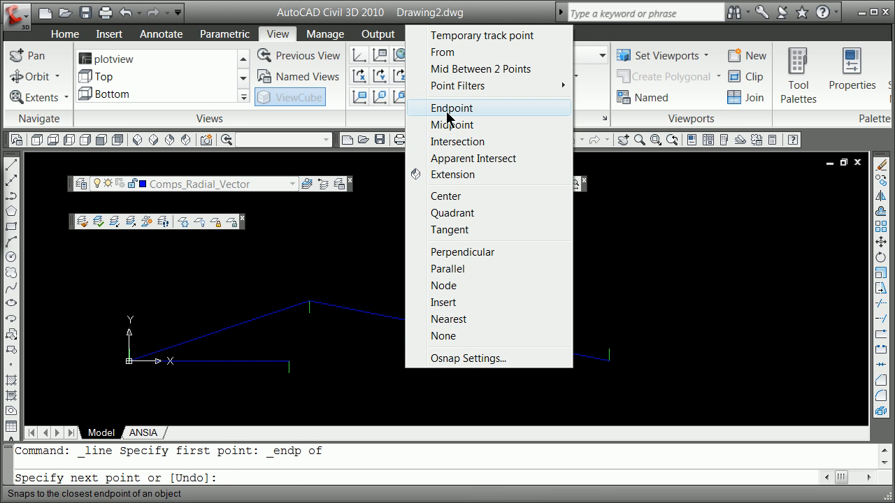
click(447, 109)
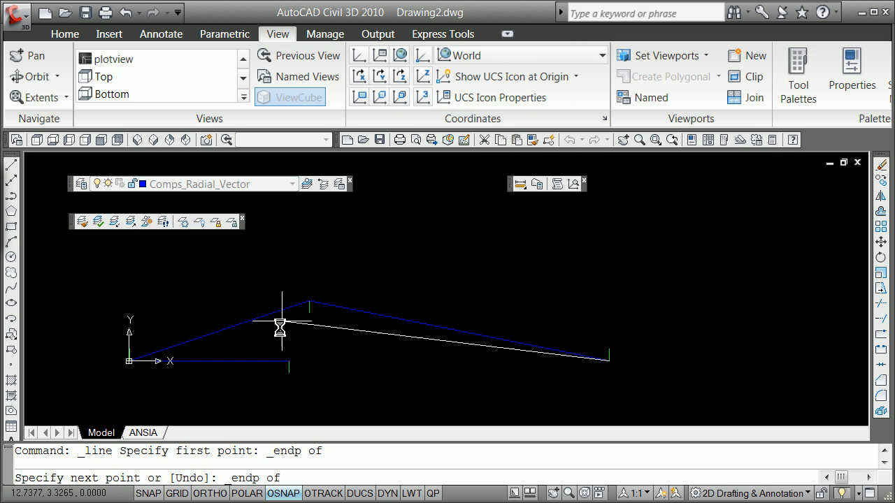
click(290, 361)
key(Return)
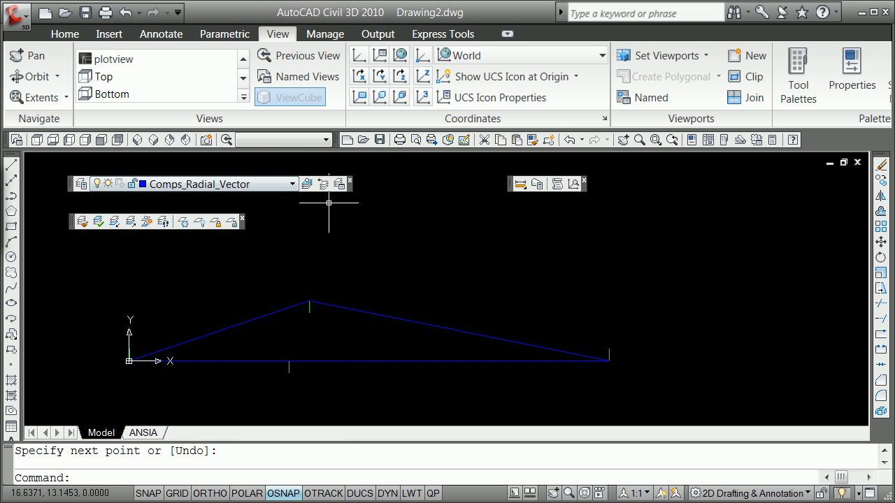
Step: Save the current layer settings as a new layer state named comps
click(339, 182)
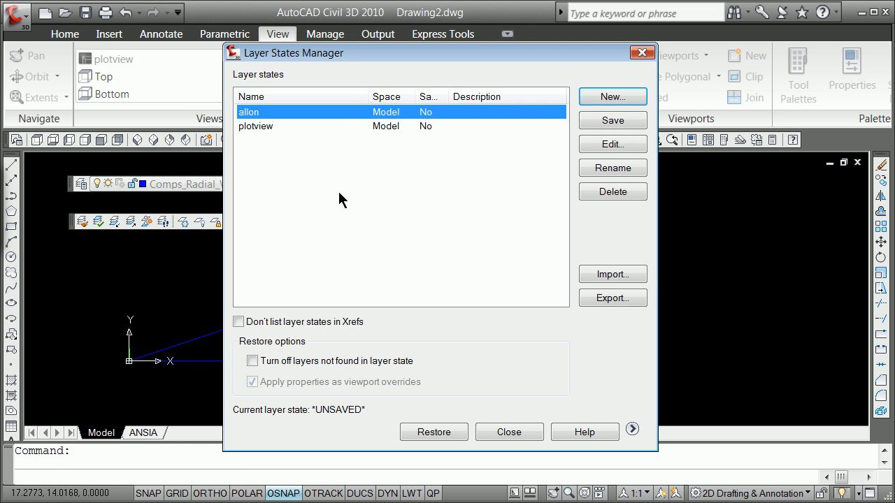
click(623, 100)
text(comps)
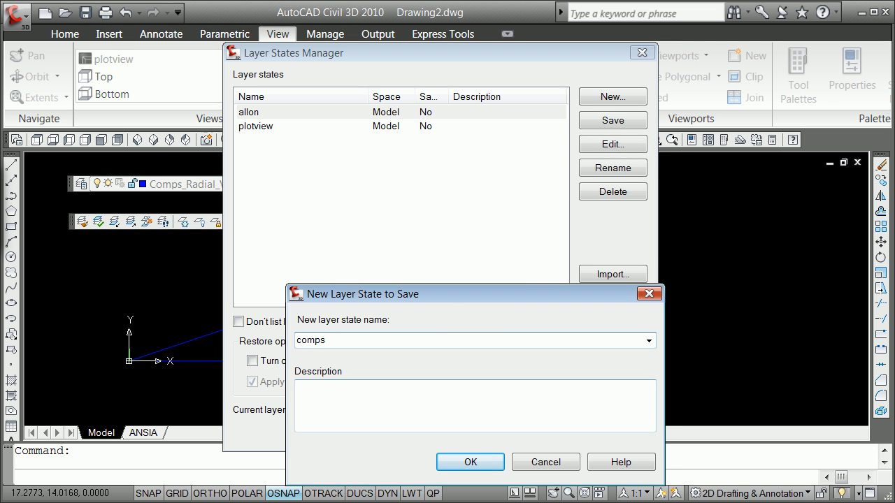
click(465, 462)
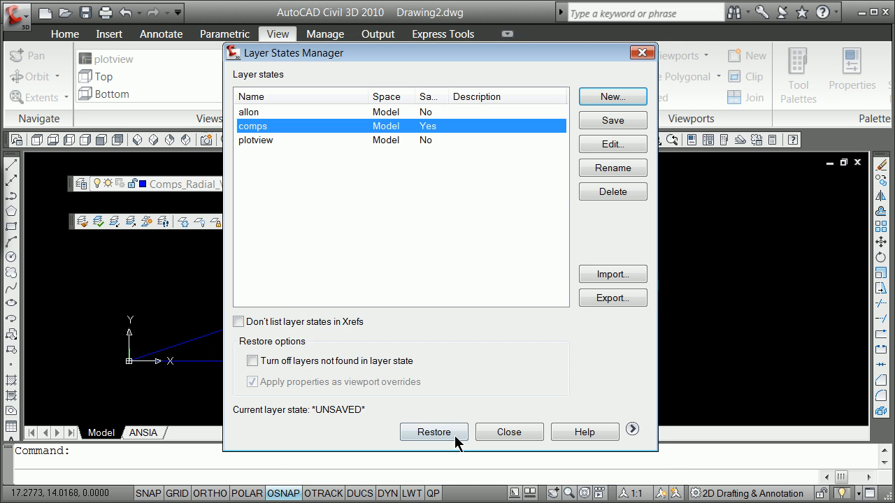
Step: Restore the allon layer state to bring back the truss geometry layers
click(248, 114)
click(438, 433)
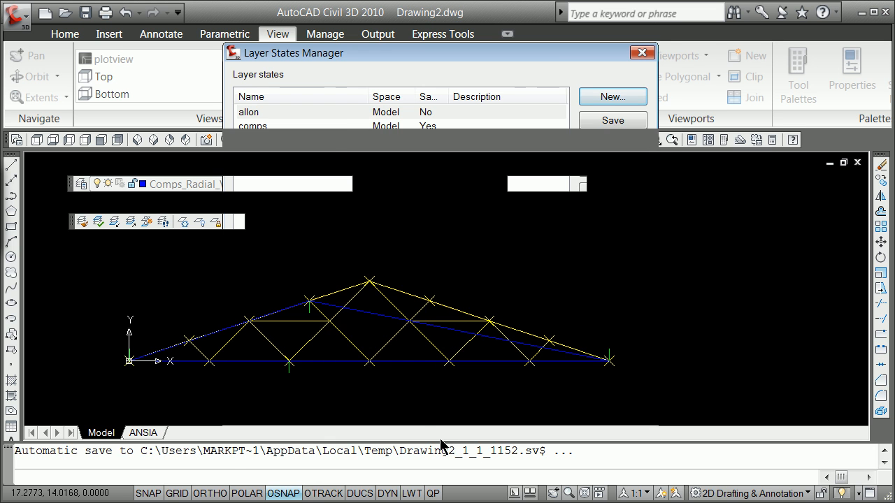
key(Escape)
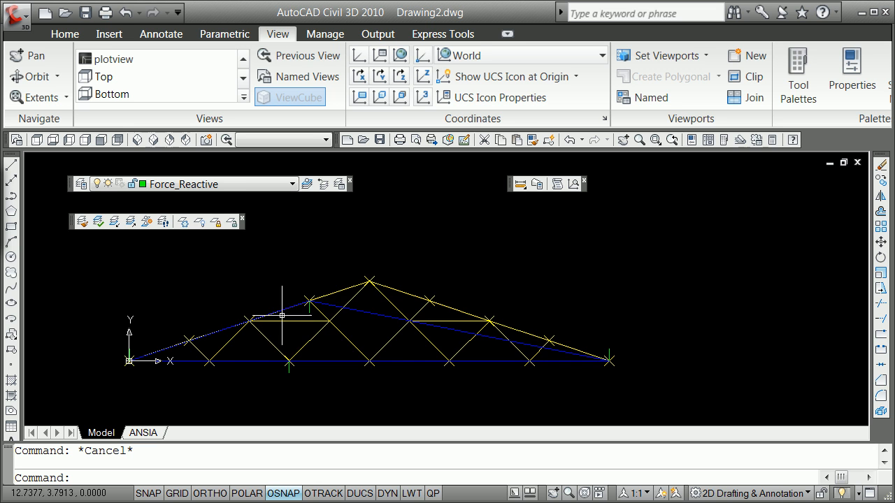
scroll(284, 360, up, 2)
scroll(282, 361, down, 1)
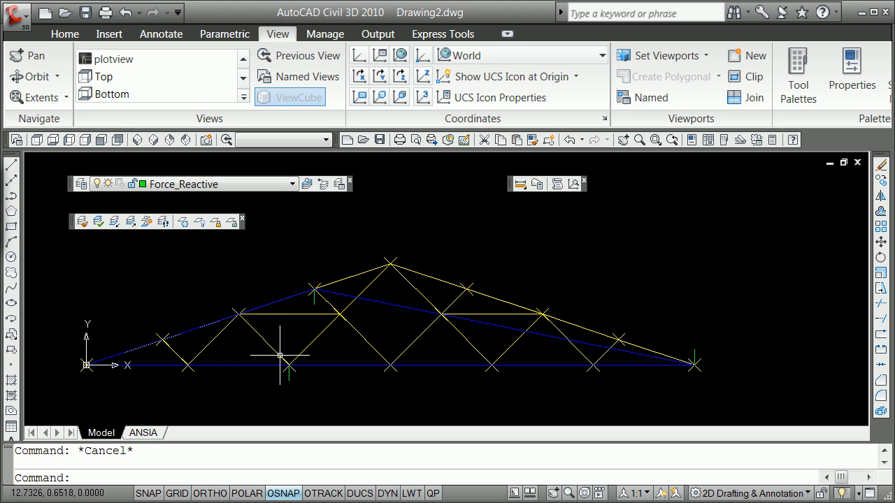
mouse_move(281, 355)
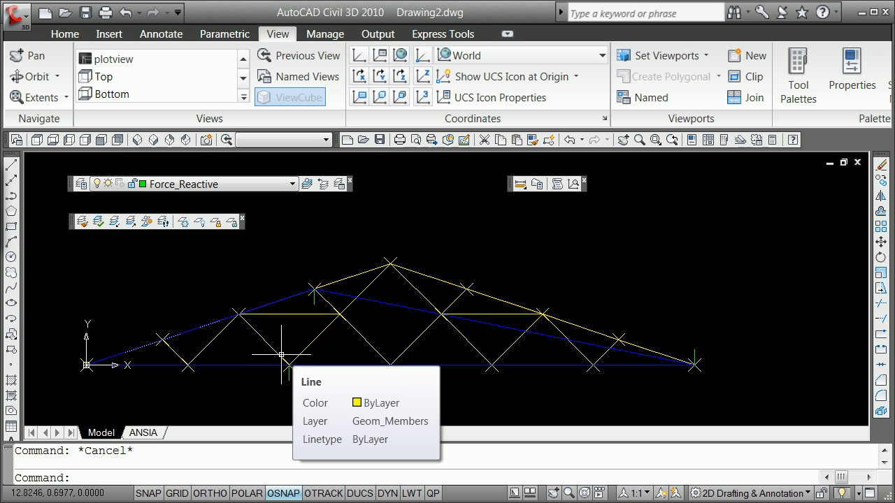